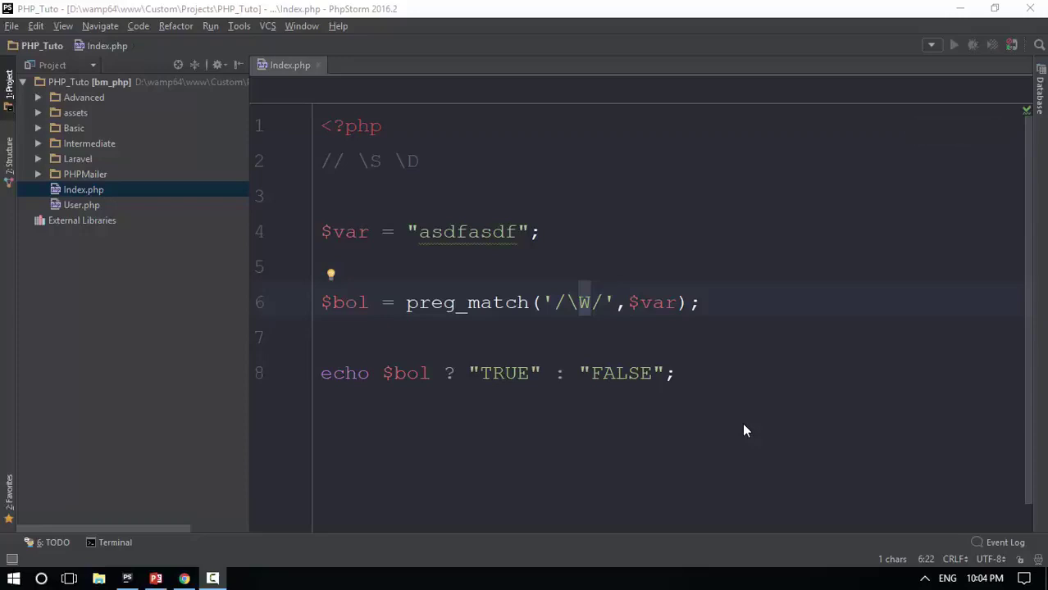
Switch to the Brighter Myanmar tab, reset zoom to 100%, and open the Online courses tile
{"action": "left_click", "coordinate": [184, 579]}
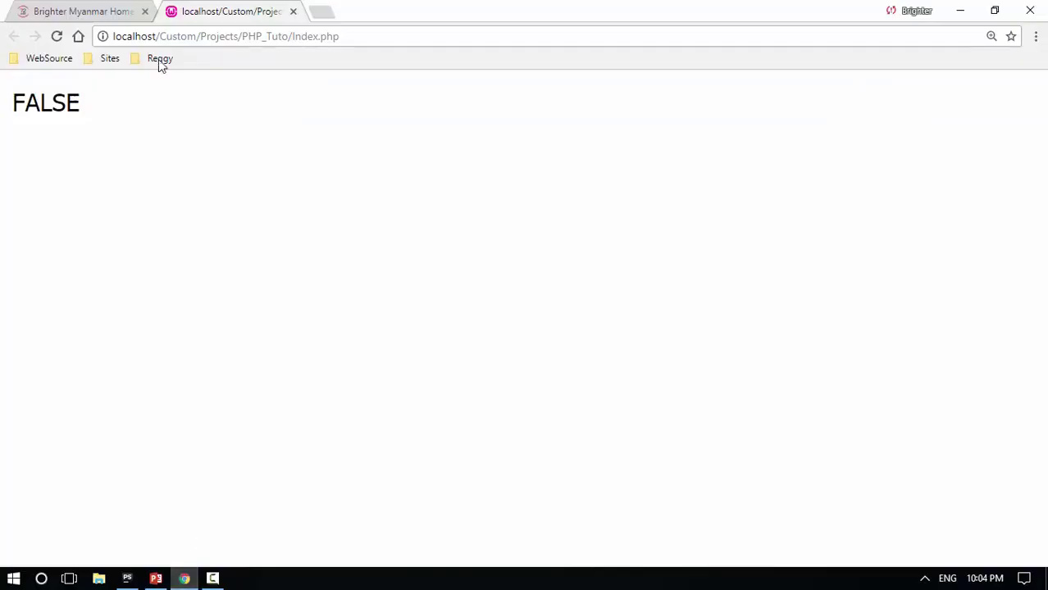
{"action": "left_click", "coordinate": [82, 11]}
{"action": "scroll", "coordinate": [638, 237], "scroll_direction": "down", "scroll_amount": 3}
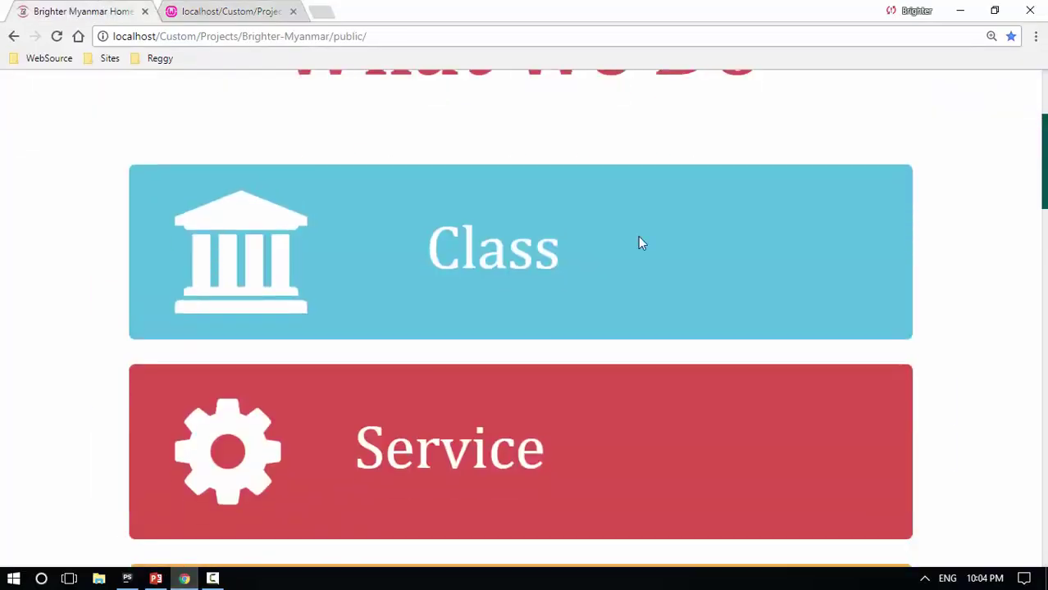
{"action": "key", "text": "ctrl+0"}
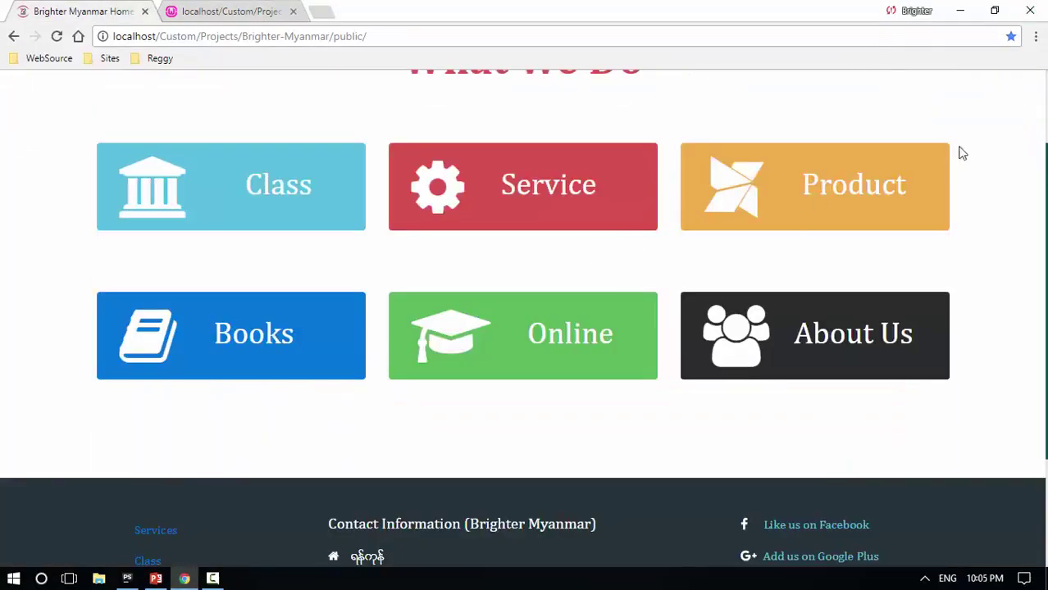
{"action": "scroll", "coordinate": [806, 254], "scroll_direction": "up", "scroll_amount": 3}
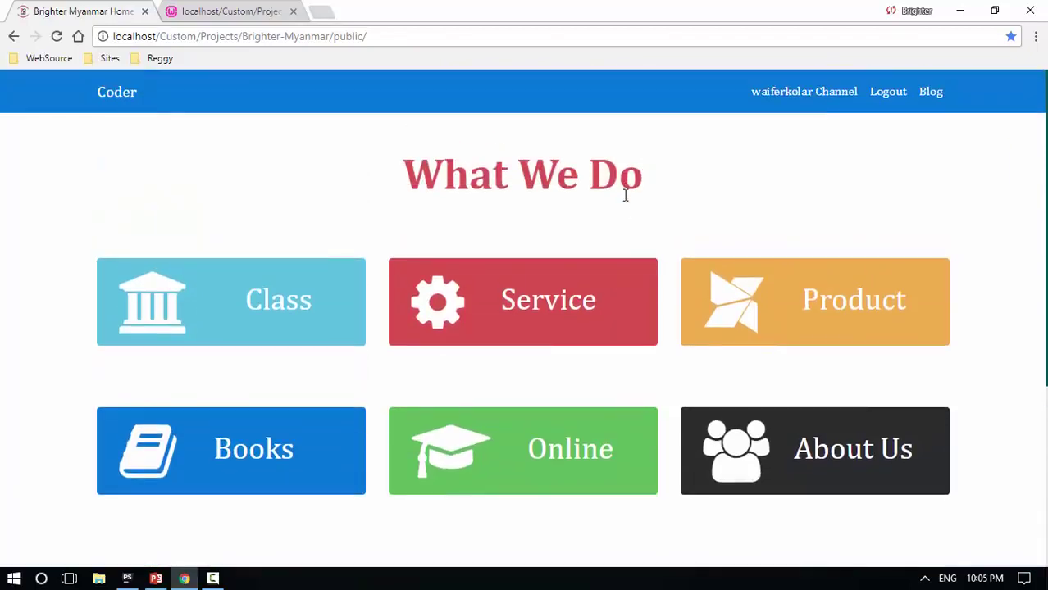
{"action": "scroll", "coordinate": [529, 313], "scroll_direction": "down", "scroll_amount": 1}
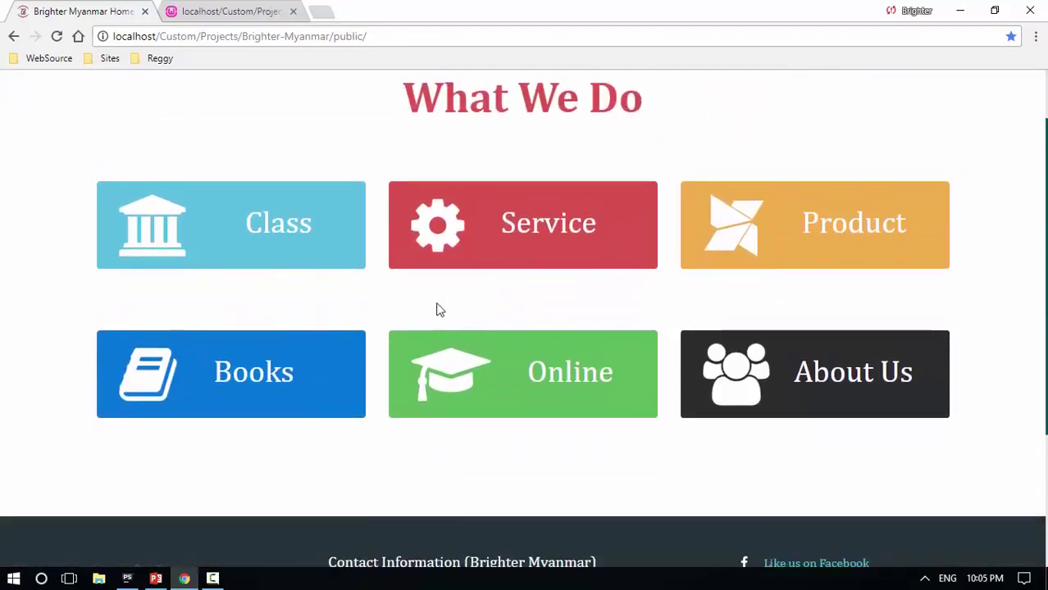
{"action": "left_click", "coordinate": [606, 385]}
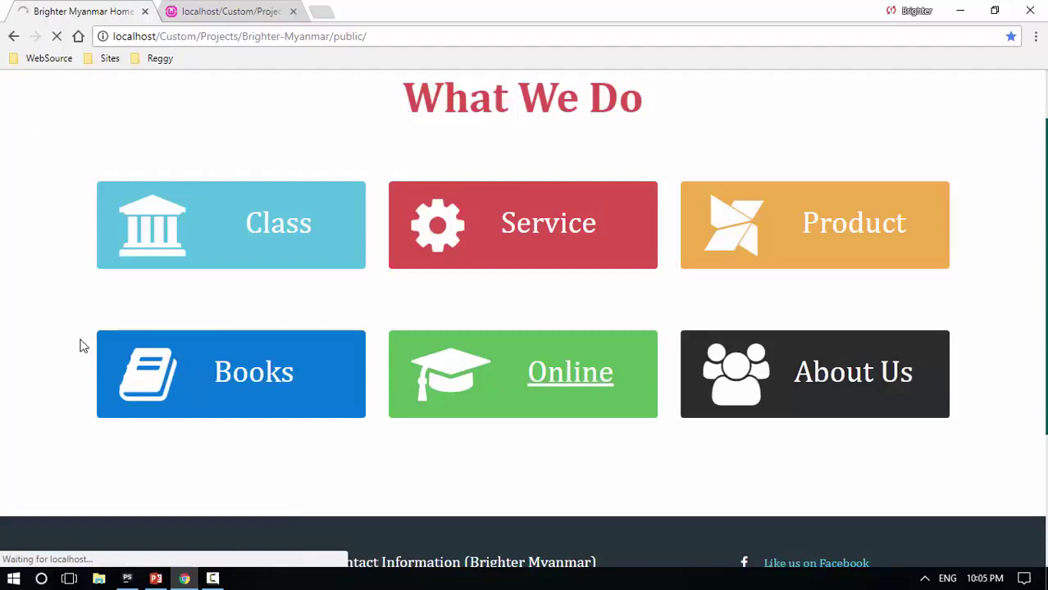
{"action": "scroll", "coordinate": [469, 299], "scroll_direction": "down", "scroll_amount": 2}
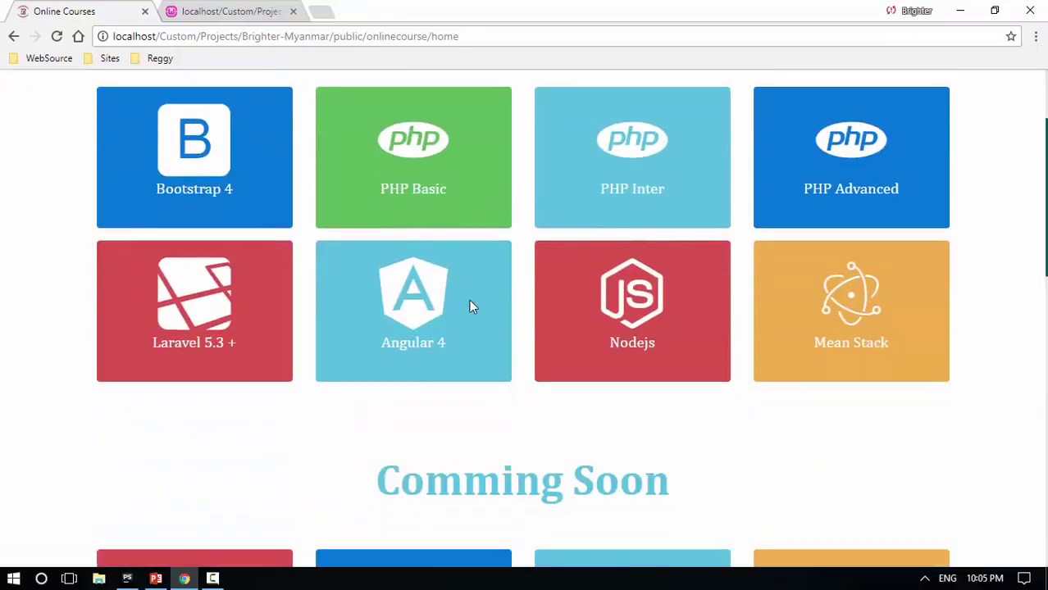
{"action": "scroll", "coordinate": [470, 300], "scroll_direction": "up", "scroll_amount": 2}
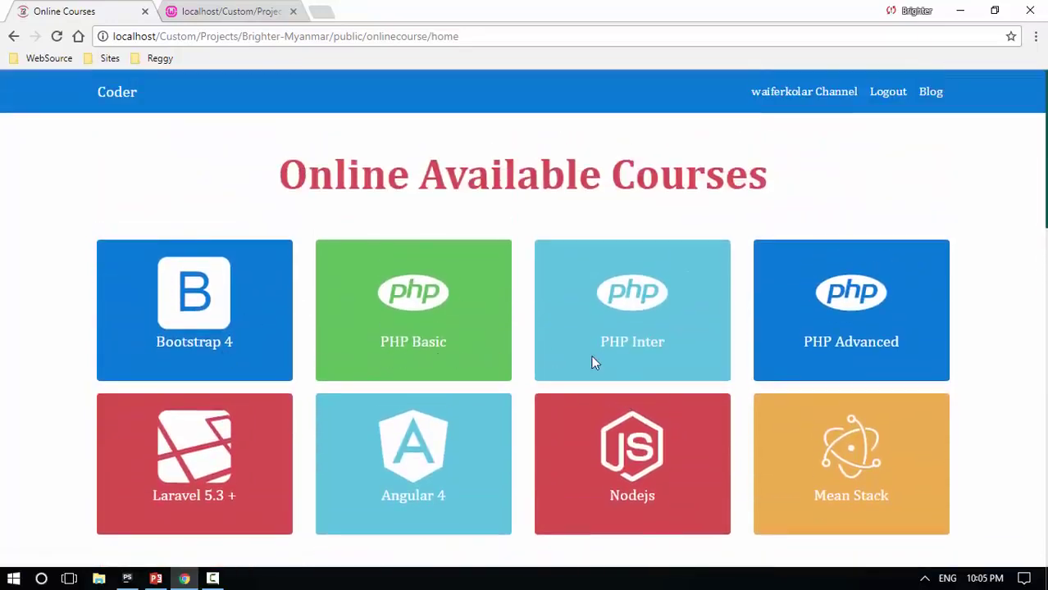
Open the PHP Basic course tile on the Online Courses page
{"action": "left_click", "coordinate": [447, 351]}
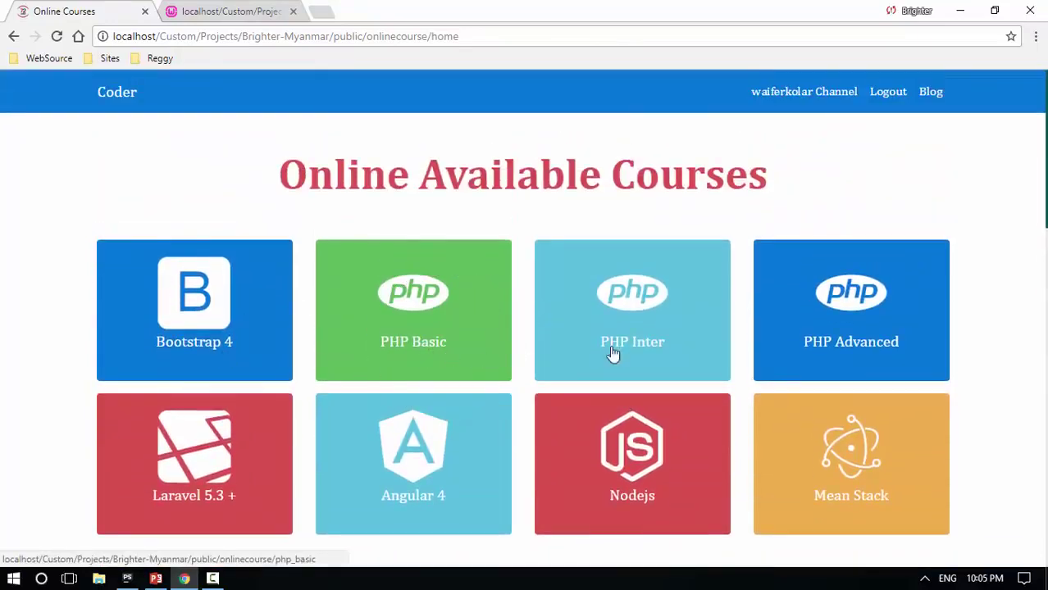
{"action": "scroll", "coordinate": [563, 360], "scroll_direction": "down", "scroll_amount": 2}
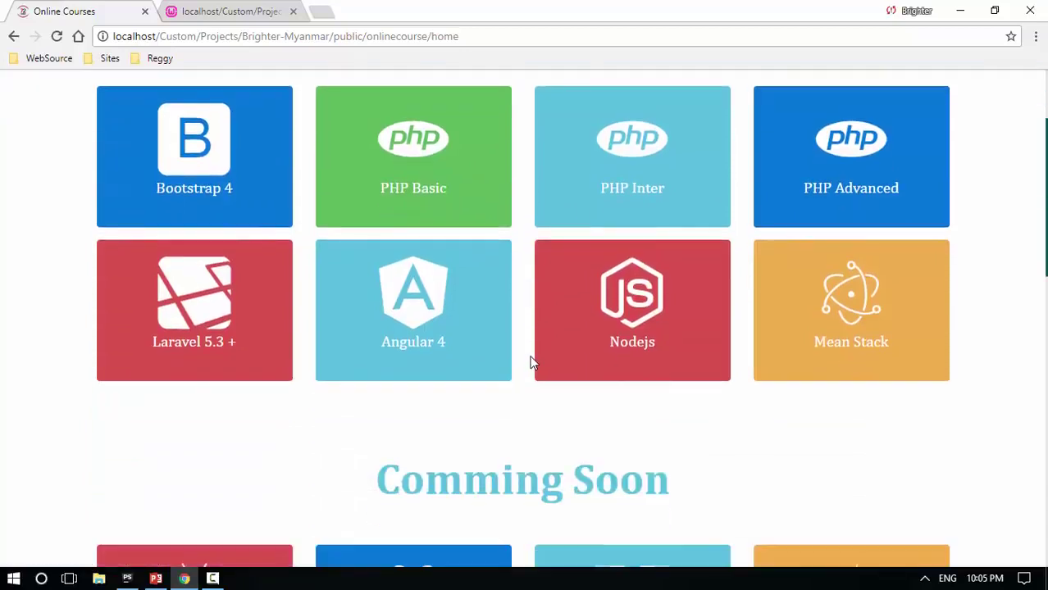
{"action": "scroll", "coordinate": [531, 361], "scroll_direction": "up", "scroll_amount": 2}
{"action": "scroll", "coordinate": [481, 328], "scroll_direction": "down", "scroll_amount": 1}
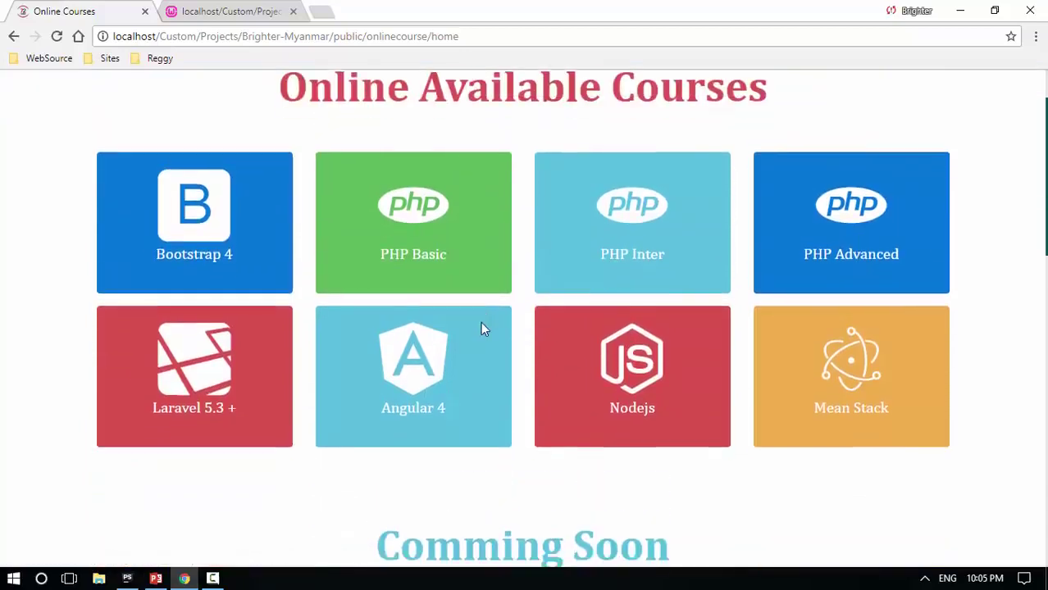
{"action": "scroll", "coordinate": [480, 328], "scroll_direction": "down", "scroll_amount": 3}
{"action": "scroll", "coordinate": [481, 328], "scroll_direction": "up", "scroll_amount": 2}
{"action": "scroll", "coordinate": [458, 282], "scroll_direction": "up", "scroll_amount": 1}
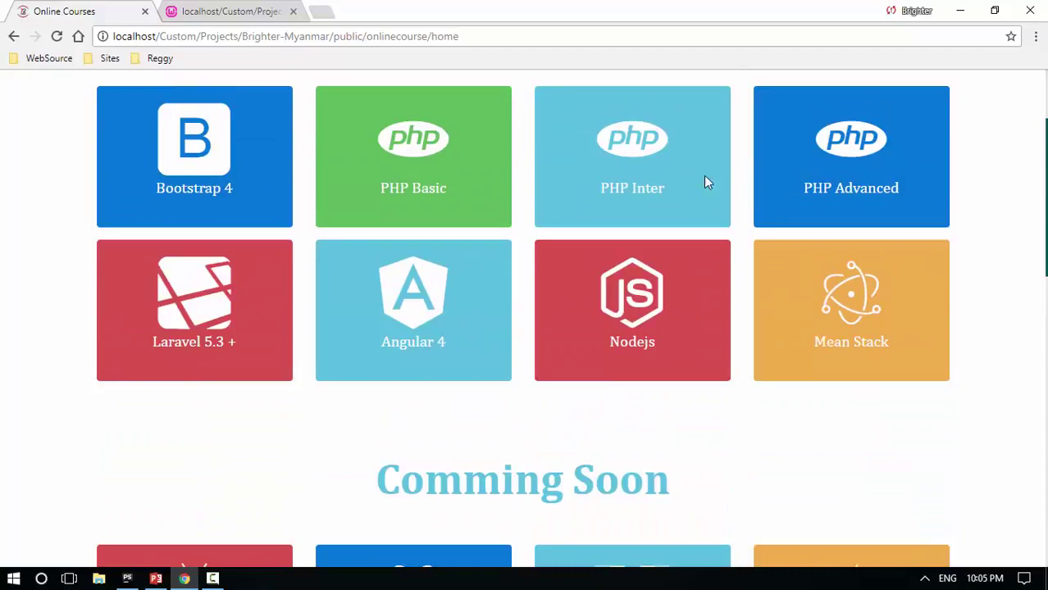
{"action": "scroll", "coordinate": [266, 317], "scroll_direction": "up", "scroll_amount": 3}
{"action": "scroll", "coordinate": [266, 317], "scroll_direction": "down", "scroll_amount": 3}
{"action": "scroll", "coordinate": [265, 317], "scroll_direction": "down", "scroll_amount": 3}
{"action": "scroll", "coordinate": [266, 317], "scroll_direction": "down", "scroll_amount": 3}
{"action": "scroll", "coordinate": [265, 316], "scroll_direction": "down", "scroll_amount": 3}
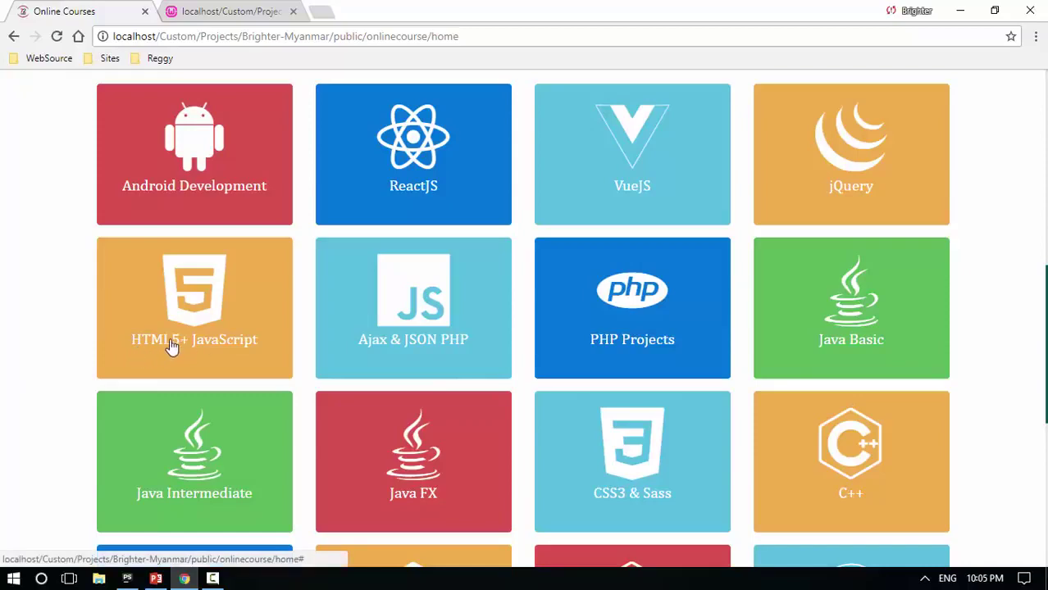
{"action": "scroll", "coordinate": [389, 349], "scroll_direction": "down", "scroll_amount": 5}
{"action": "scroll", "coordinate": [388, 349], "scroll_direction": "down", "scroll_amount": 2}
{"action": "scroll", "coordinate": [382, 335], "scroll_direction": "up", "scroll_amount": 8}
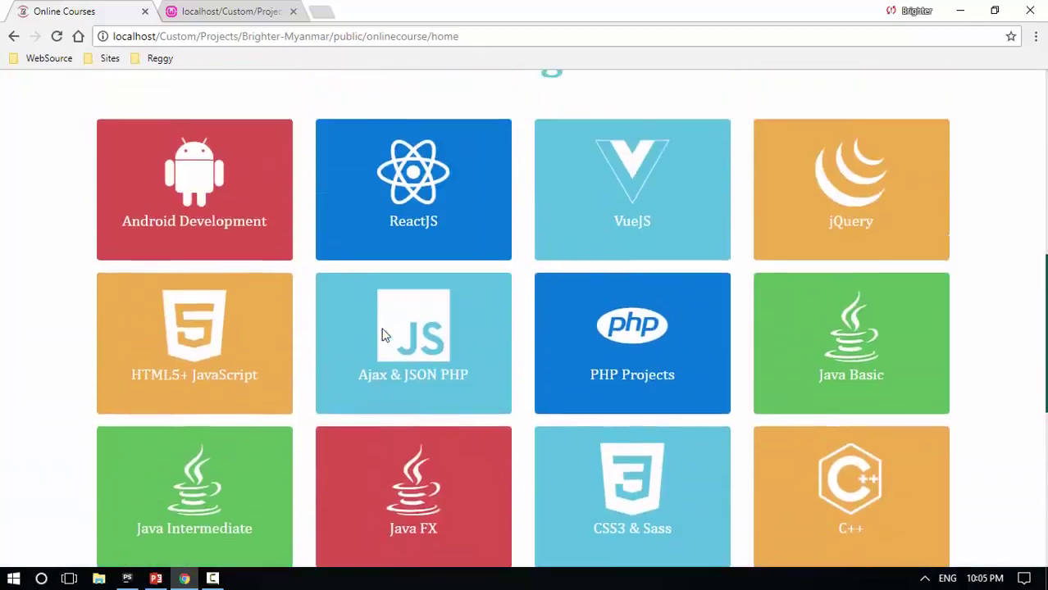
{"action": "scroll", "coordinate": [382, 334], "scroll_direction": "up", "scroll_amount": 6}
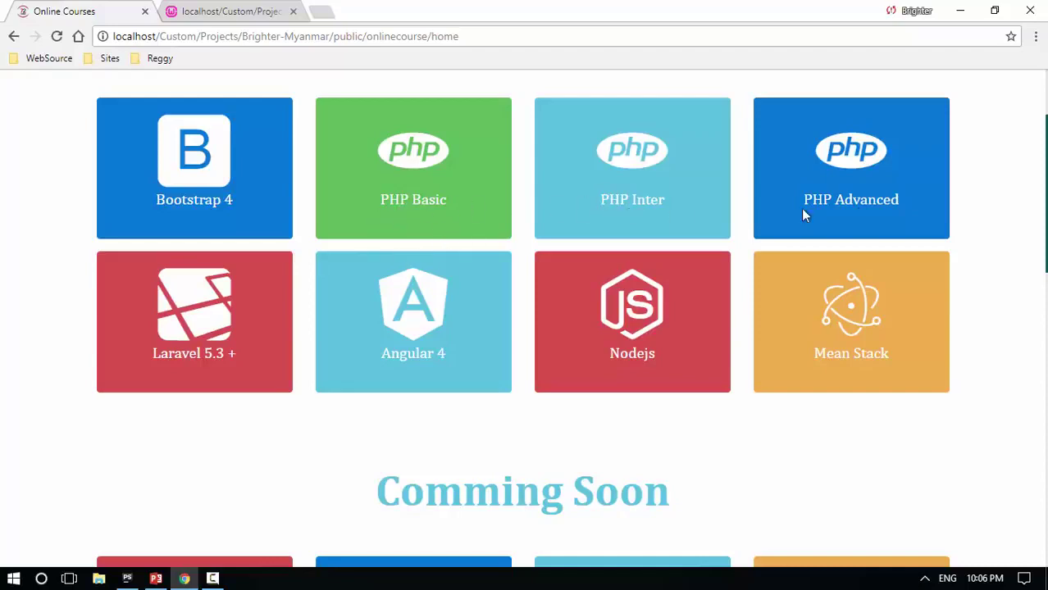
{"action": "scroll", "coordinate": [501, 410], "scroll_direction": "up", "scroll_amount": 3}
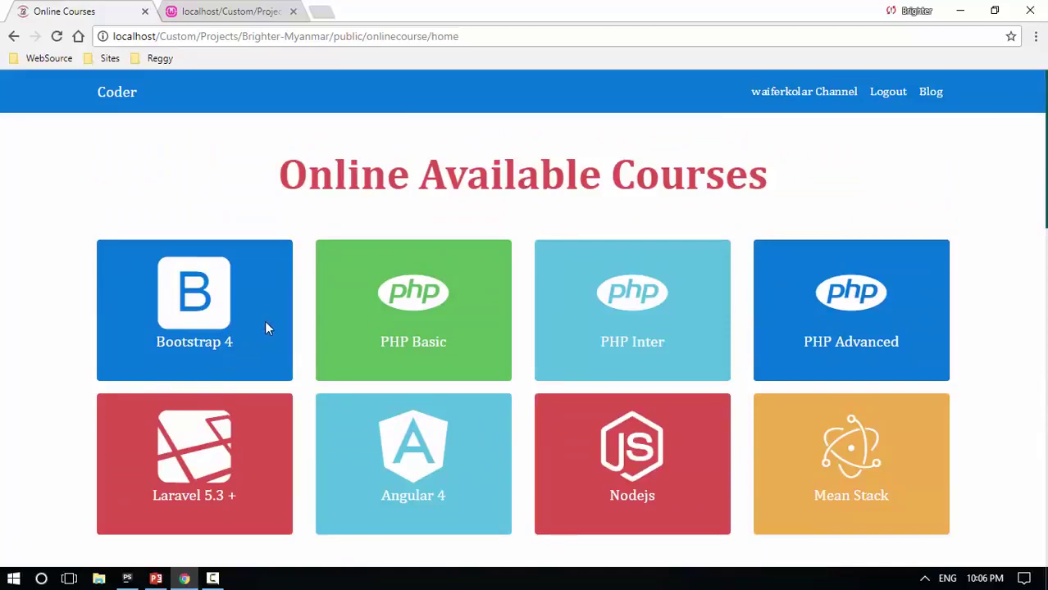
{"action": "scroll", "coordinate": [246, 328], "scroll_direction": "down", "scroll_amount": 3}
{"action": "scroll", "coordinate": [238, 454], "scroll_direction": "down", "scroll_amount": 3}
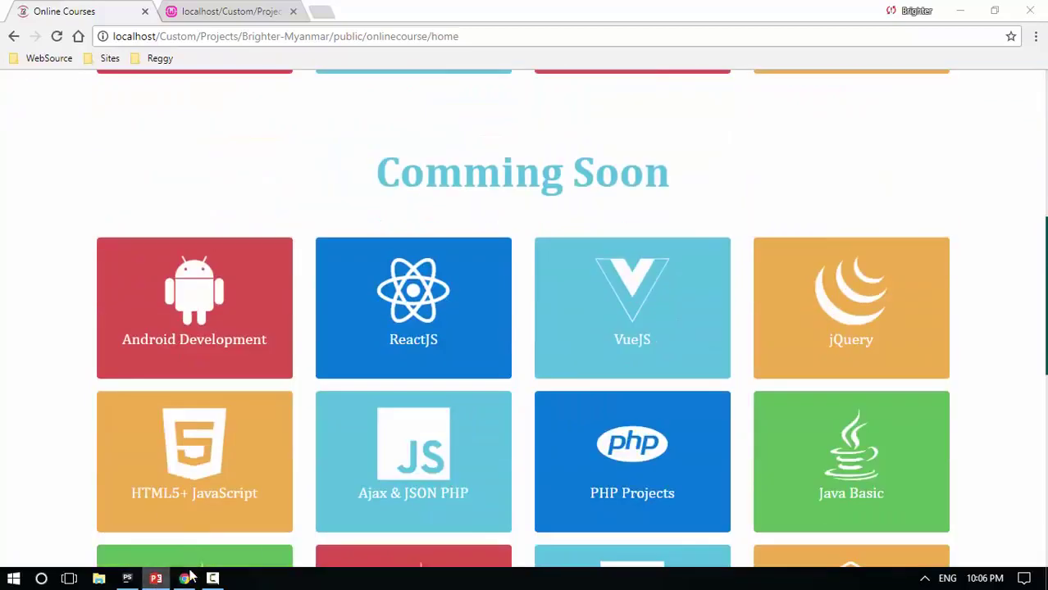
Review the slash, @ and ! delimiter examples on slide 9, then return to Index.php
{"action": "left_click", "coordinate": [156, 579]}
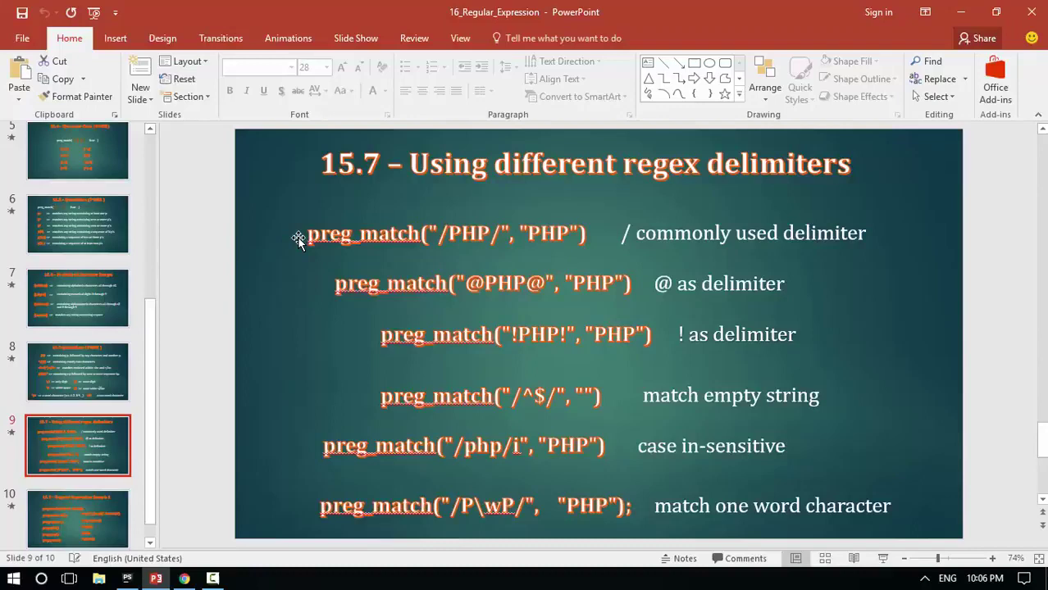
{"action": "double_click", "coordinate": [449, 234]}
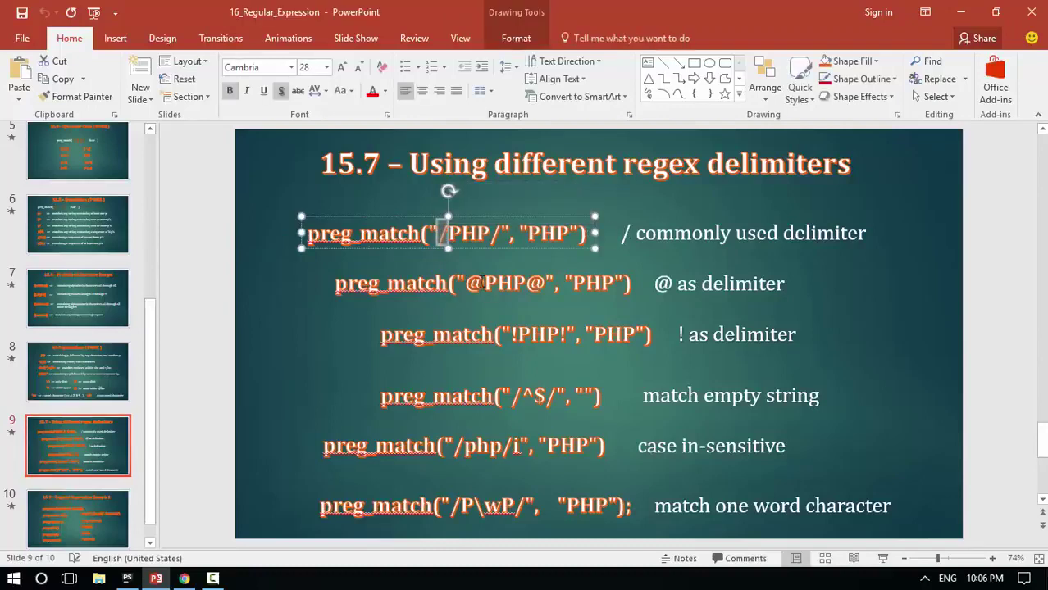
{"action": "left_click", "coordinate": [473, 283]}
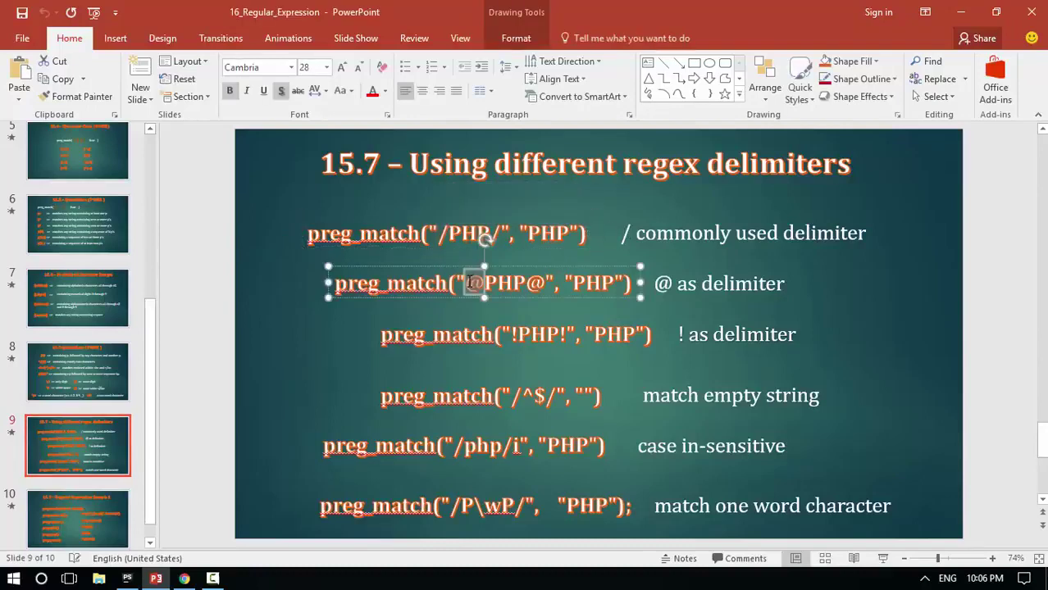
{"action": "left_click", "coordinate": [509, 334]}
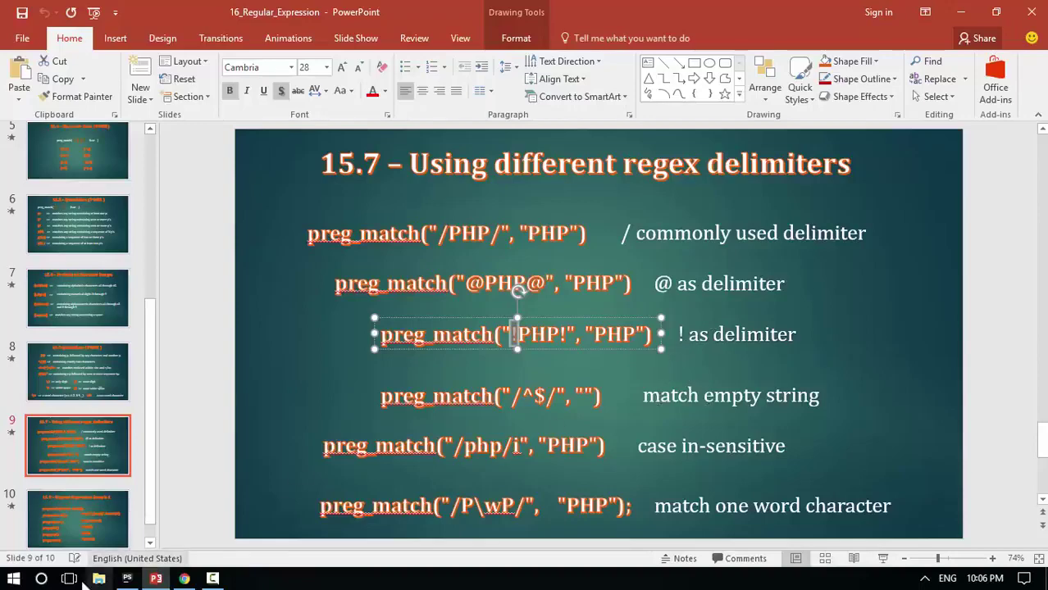
{"action": "left_click", "coordinate": [127, 579]}
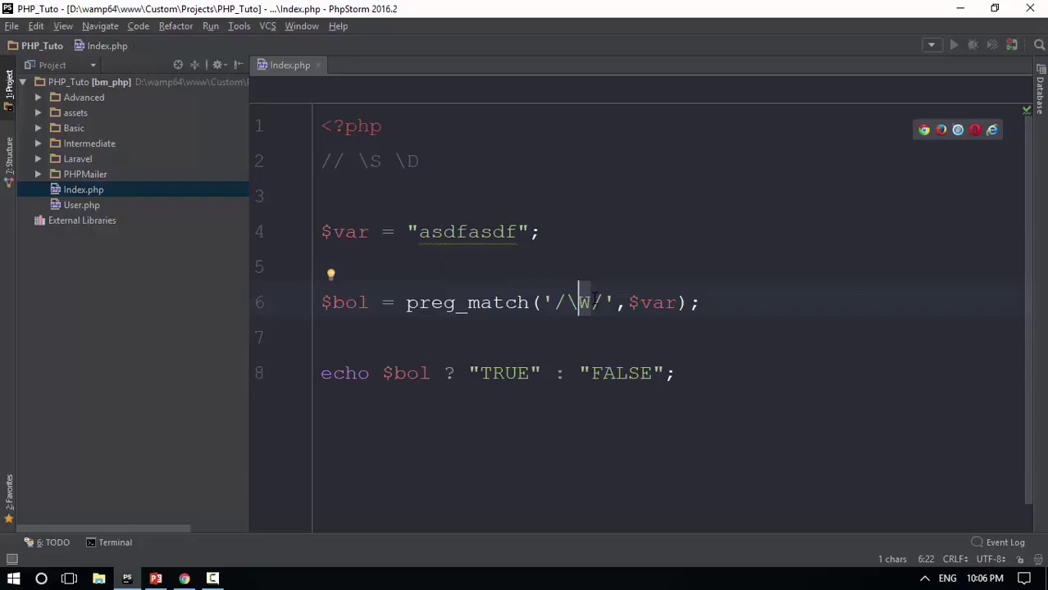
Remove \W from the line 6 pattern, leaving the empty-string pattern '/^$/'
{"action": "left_click_drag", "start_coordinate": [677, 302], "coordinate": [628, 303]}
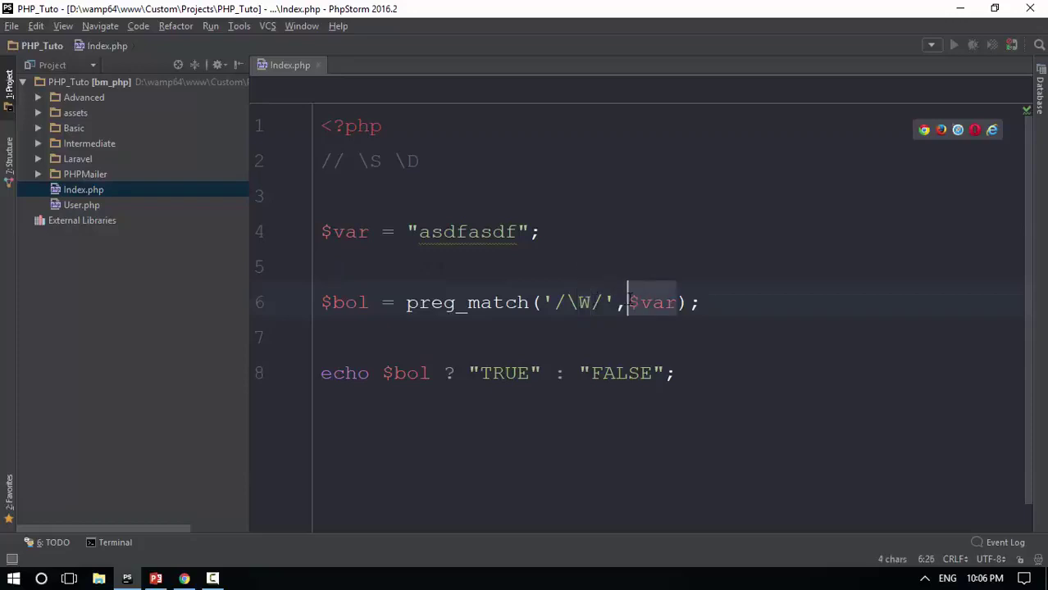
{"action": "left_click", "coordinate": [591, 303]}
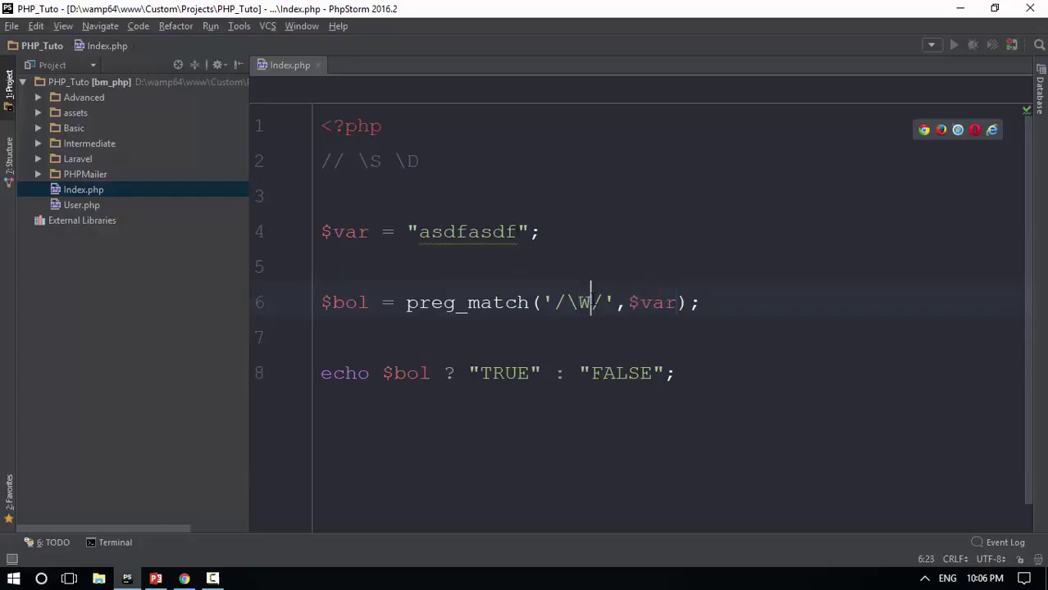
{"action": "key", "text": "BackSpace"}
{"action": "key", "text": "BackSpace"}
{"action": "type", "text": "^"}
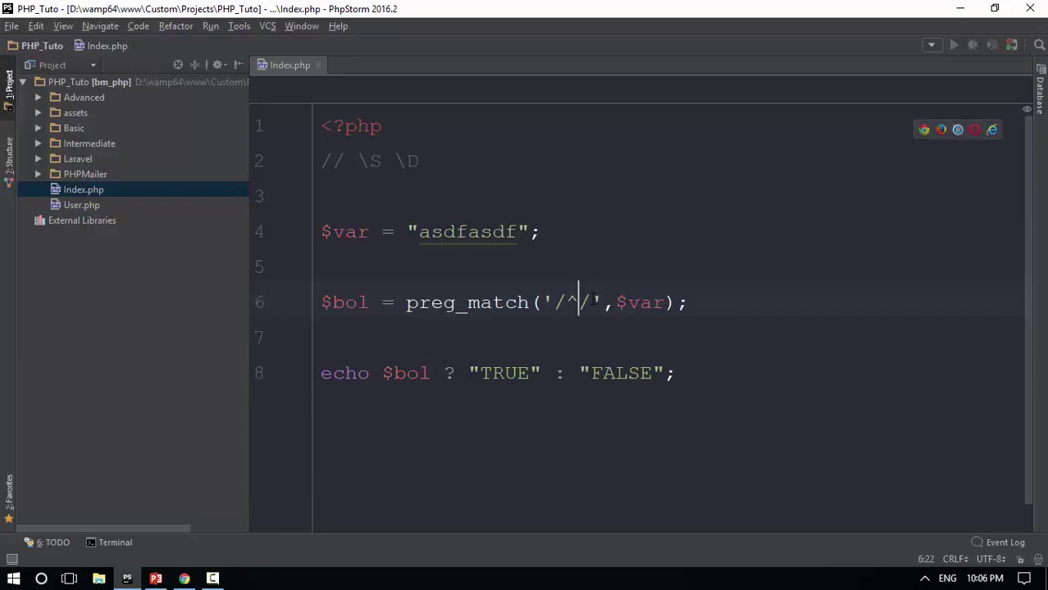
{"action": "type", "text": "$"}
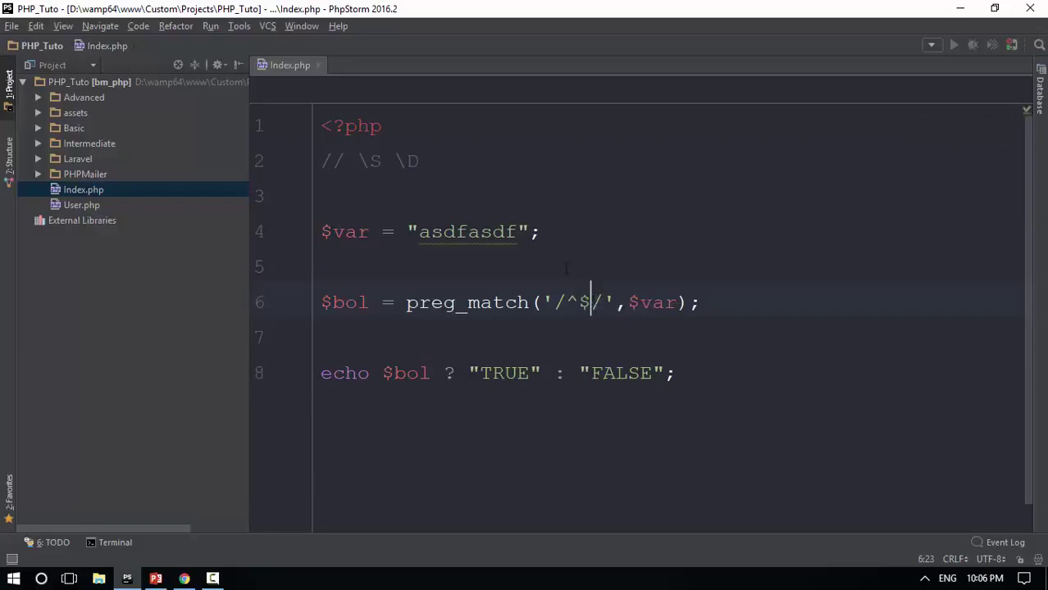
{"action": "key", "text": "Left"}
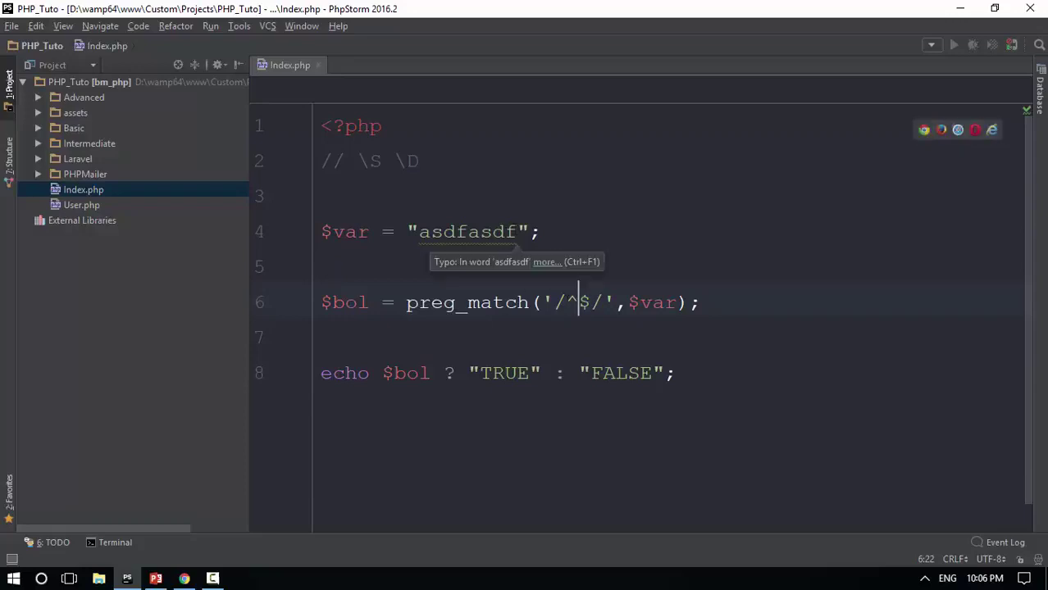
{"action": "left_click_drag", "start_coordinate": [516, 232], "coordinate": [419, 232]}
{"action": "left_click", "coordinate": [505, 234]}
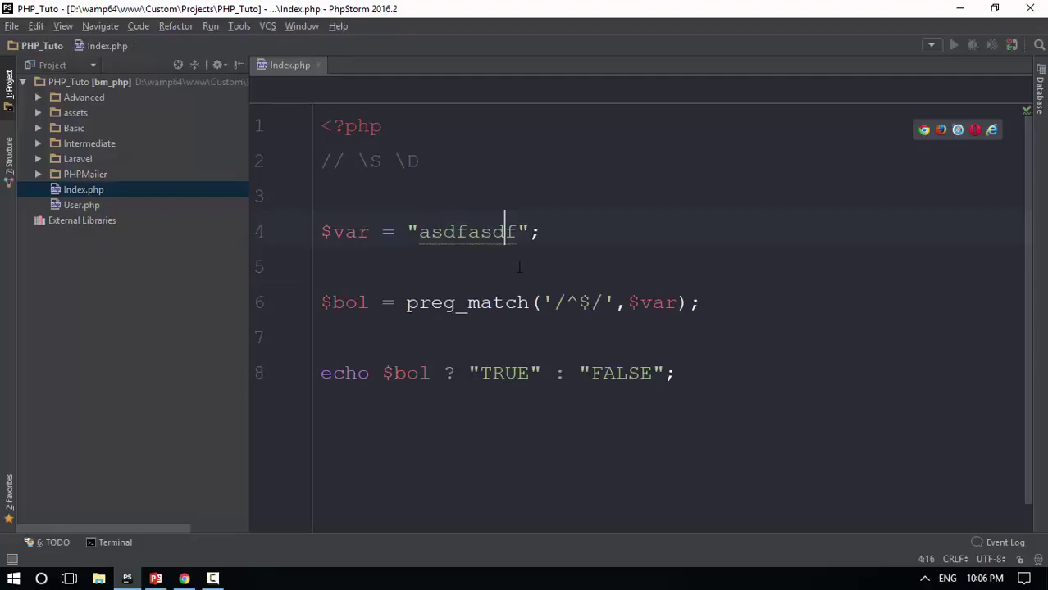
Reload the Index.php output page in Chrome to check the result
{"action": "left_click", "coordinate": [184, 579]}
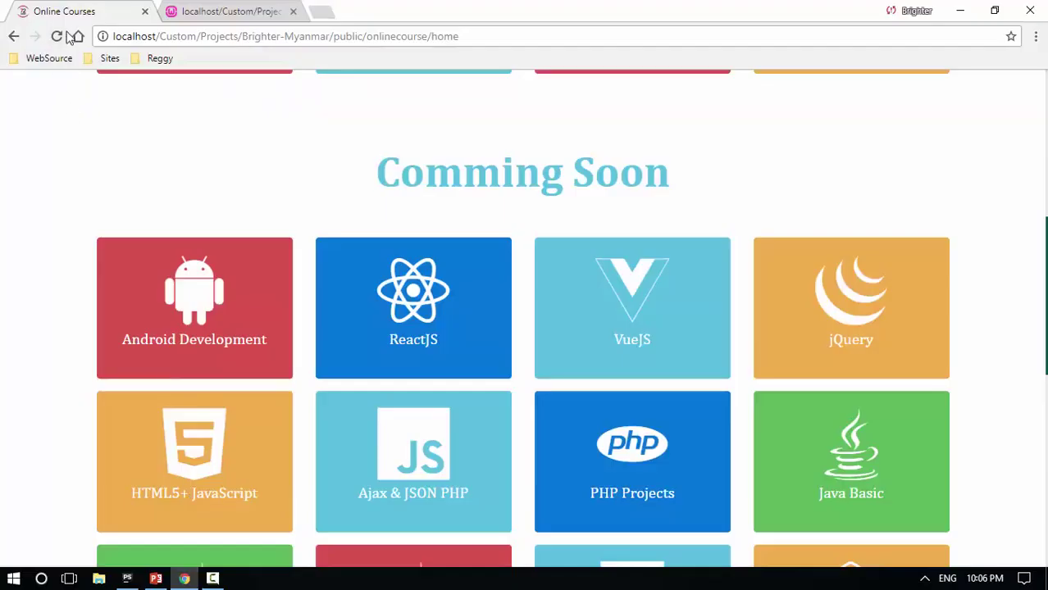
{"action": "left_click", "coordinate": [229, 11]}
{"action": "left_click", "coordinate": [57, 36]}
{"action": "scroll", "coordinate": [311, 242], "scroll_direction": "up", "scroll_amount": 5, "text": "ctrl"}
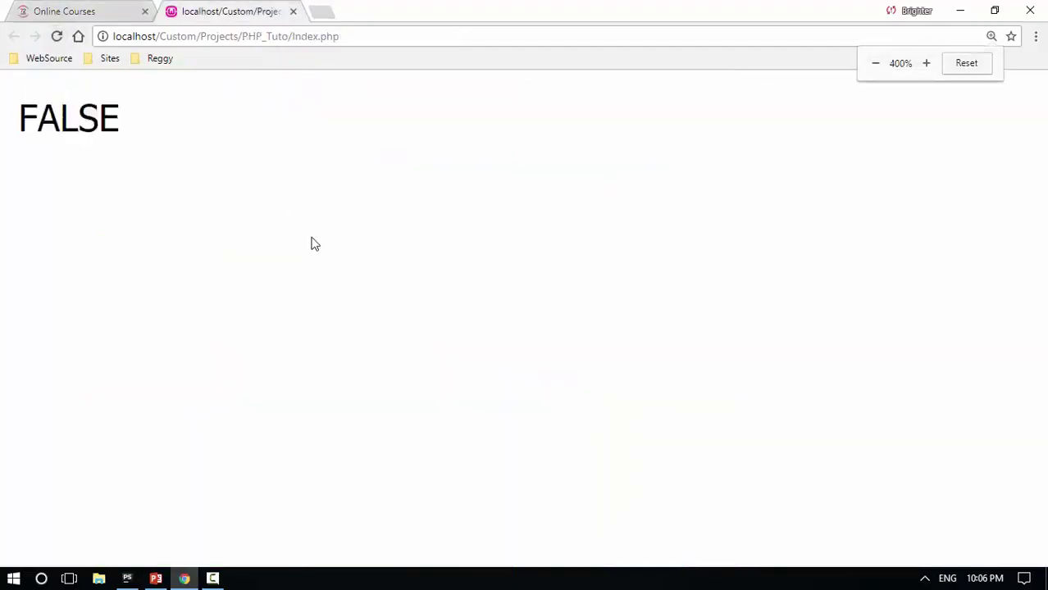
{"action": "left_click", "coordinate": [56, 36]}
{"action": "left_click", "coordinate": [127, 579]}
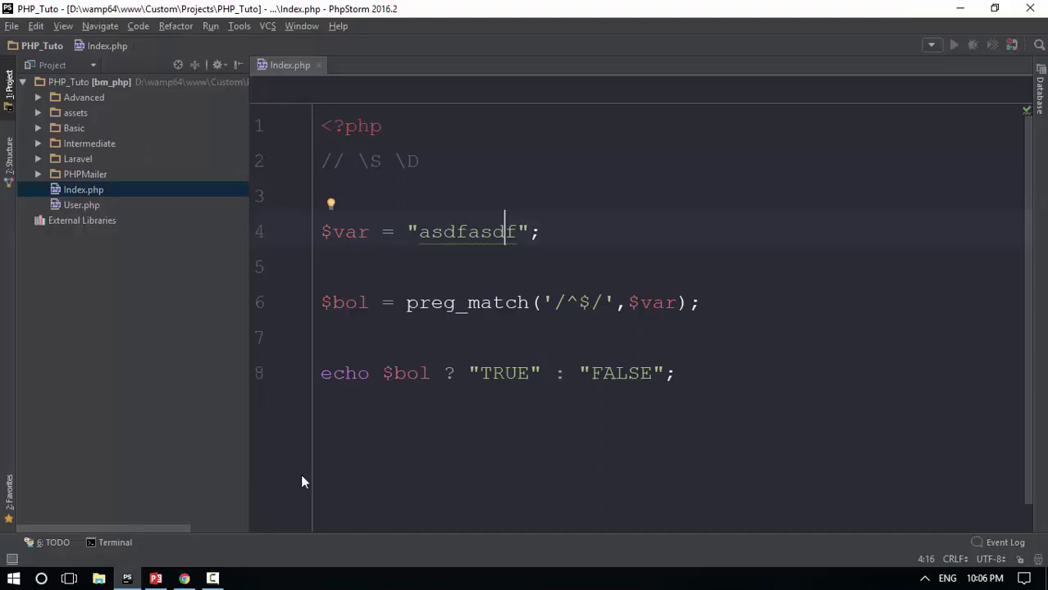
Empty the 'asdfasdf' test string, save, and reload Chrome so it prints TRUE
{"action": "left_click", "coordinate": [517, 232]}
{"action": "left_click_drag", "start_coordinate": [516, 232], "coordinate": [420, 232]}
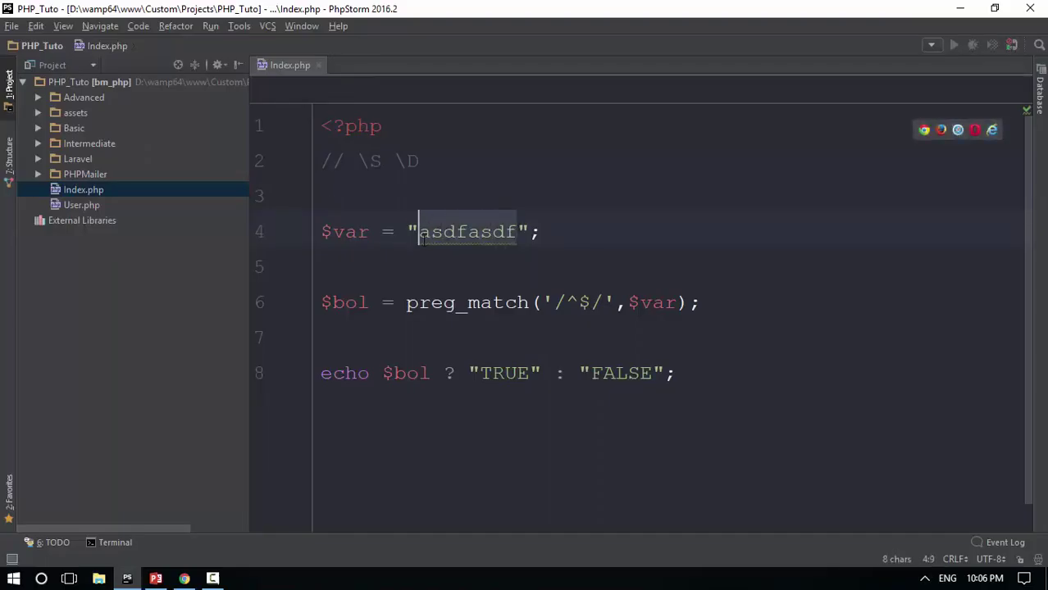
{"action": "key", "text": "BackSpace"}
{"action": "key", "text": "ctrl+s"}
{"action": "left_click", "coordinate": [184, 579]}
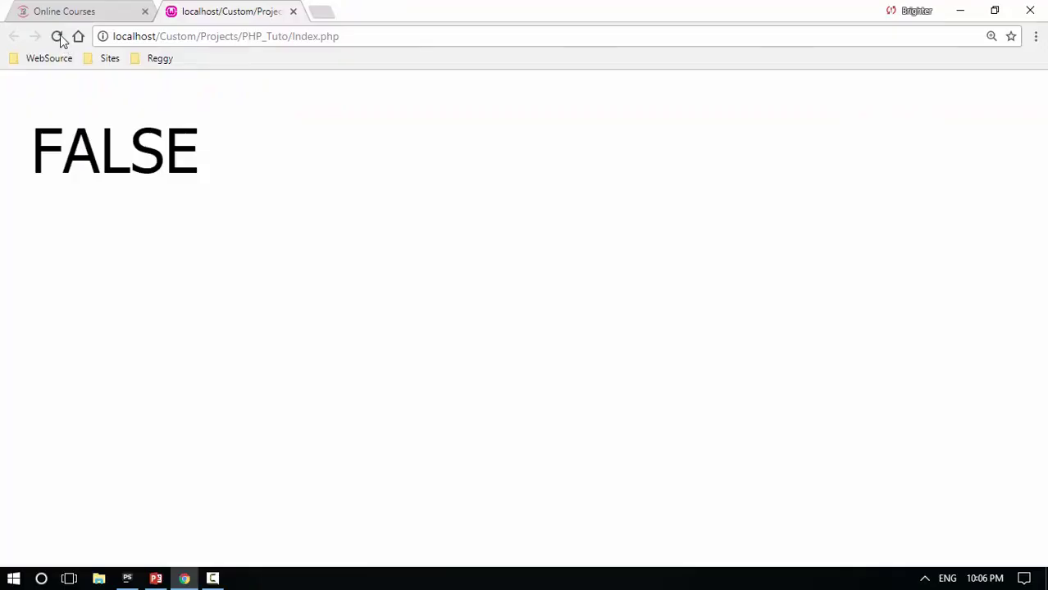
{"action": "left_click", "coordinate": [57, 36]}
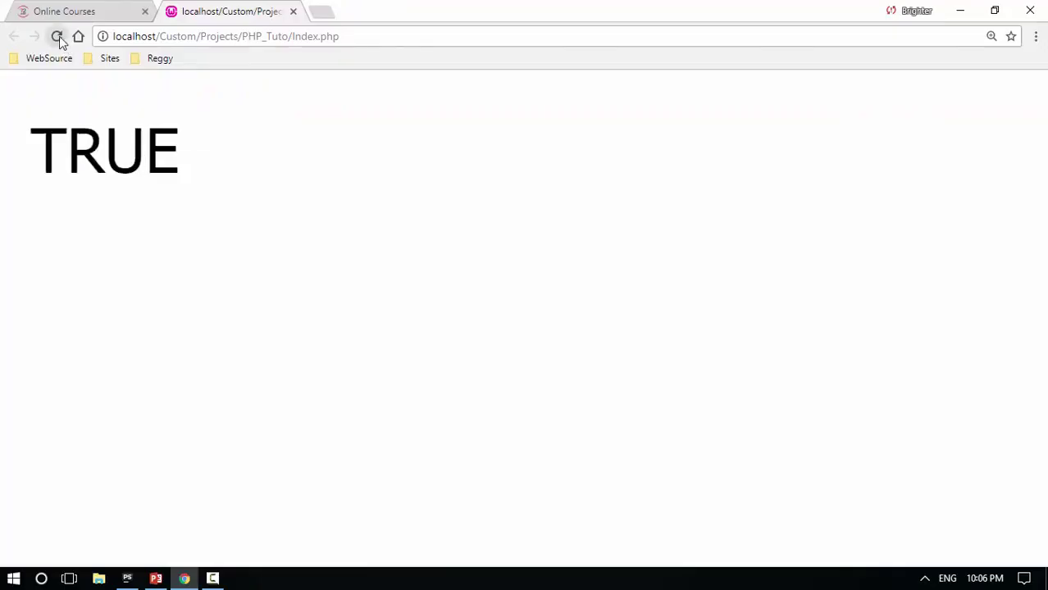
{"action": "left_click", "coordinate": [156, 579]}
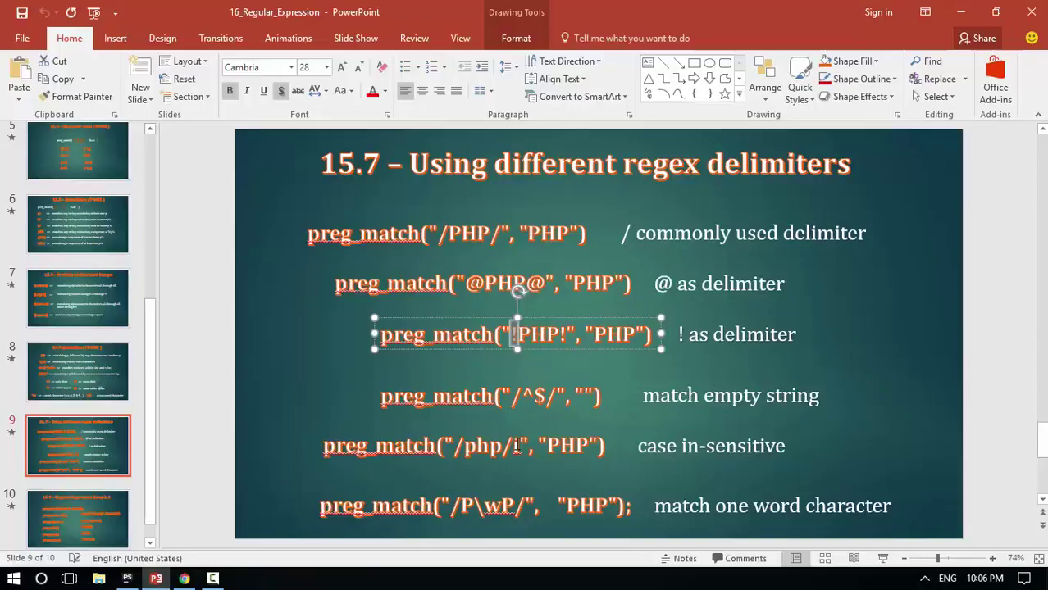
Replace the '^$' pattern with 'php', save, and reload Index.php in Chrome
{"action": "left_click", "coordinate": [127, 579]}
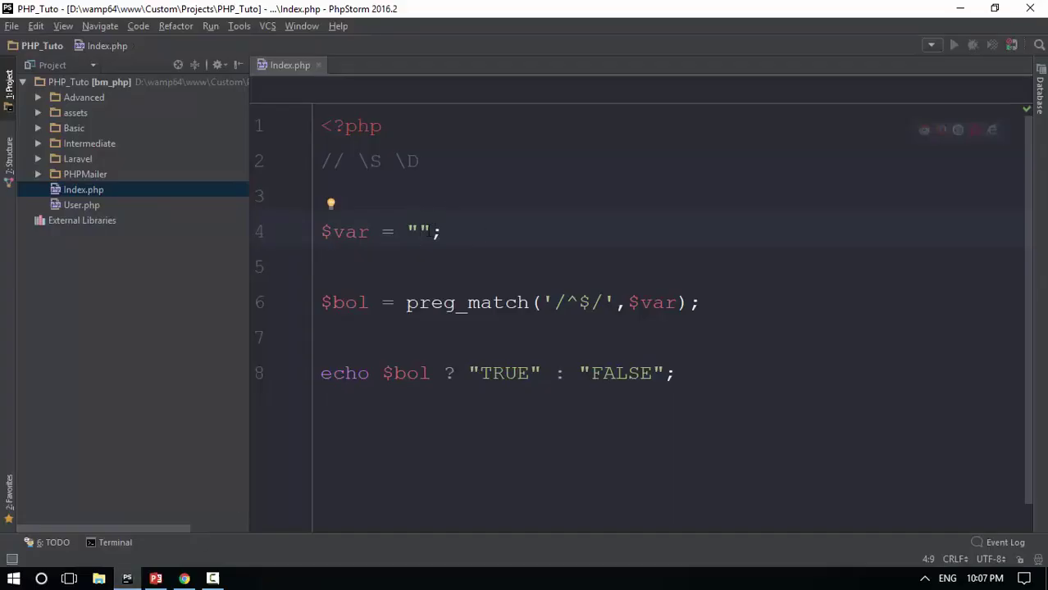
{"action": "type", "text": "PHP"}
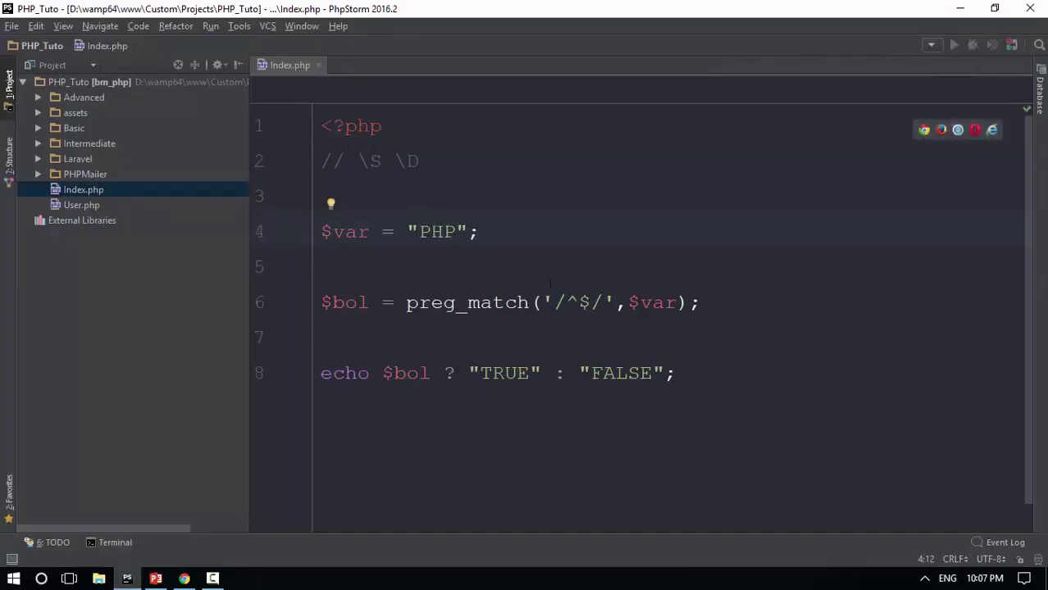
{"action": "left_click_drag", "start_coordinate": [592, 303], "coordinate": [567, 303]}
{"action": "type", "text": "php"}
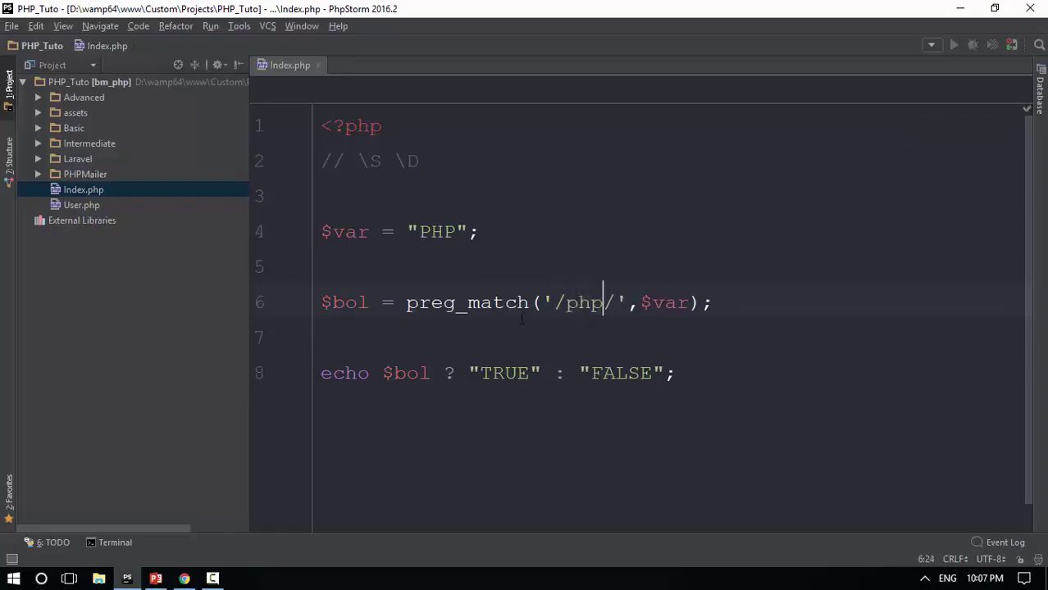
{"action": "key", "text": "ctrl+s"}
{"action": "left_click", "coordinate": [184, 579]}
{"action": "left_click", "coordinate": [56, 36]}
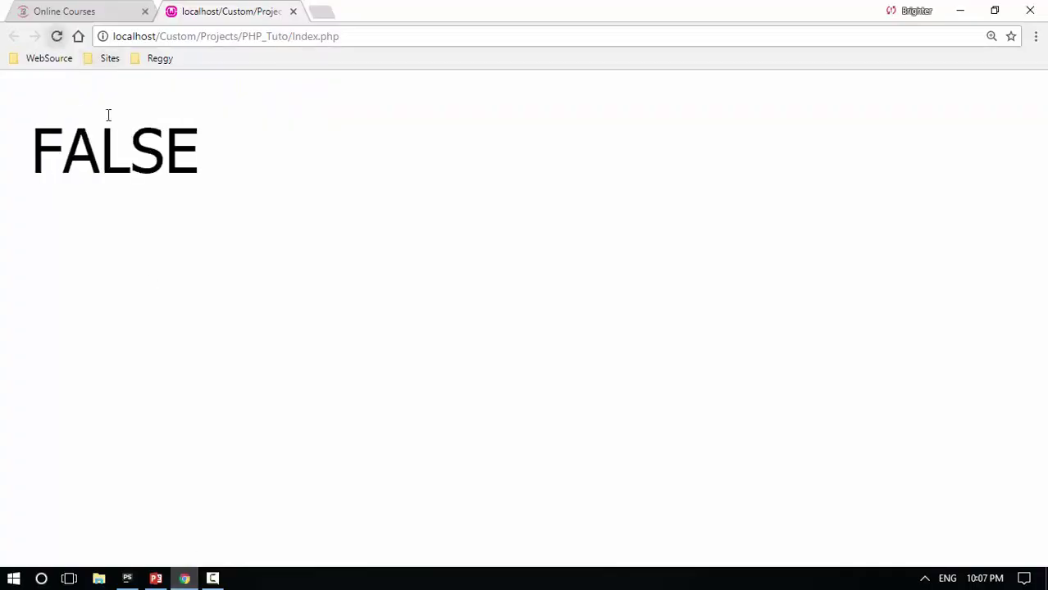
Add the i modifier after the closing slash and rerun the script in Chrome
{"action": "double_click", "coordinate": [108, 140]}
{"action": "left_click", "coordinate": [127, 579]}
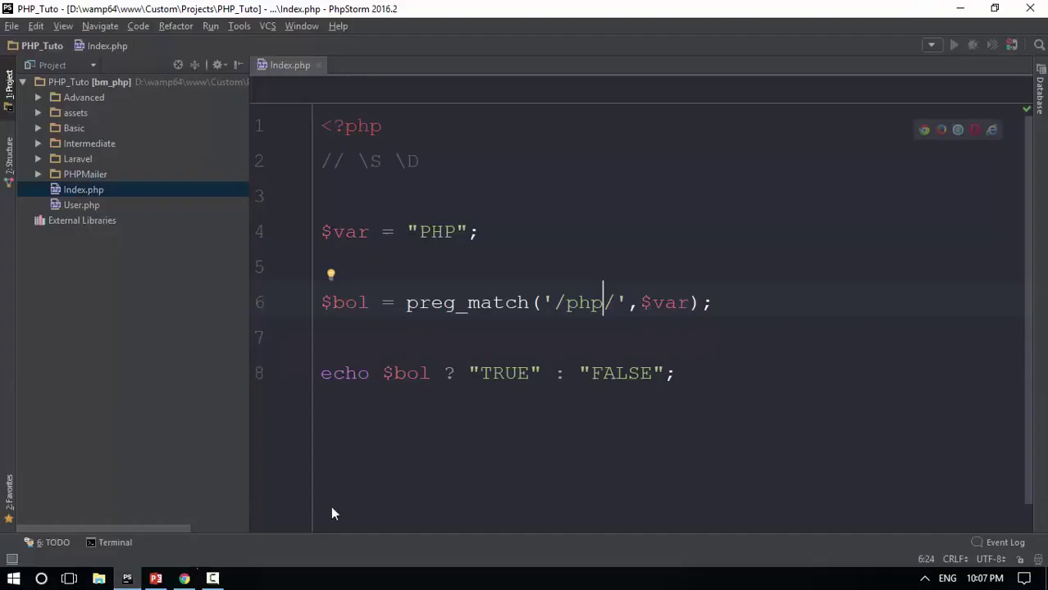
{"action": "left_click", "coordinate": [615, 303]}
{"action": "type", "text": "i"}
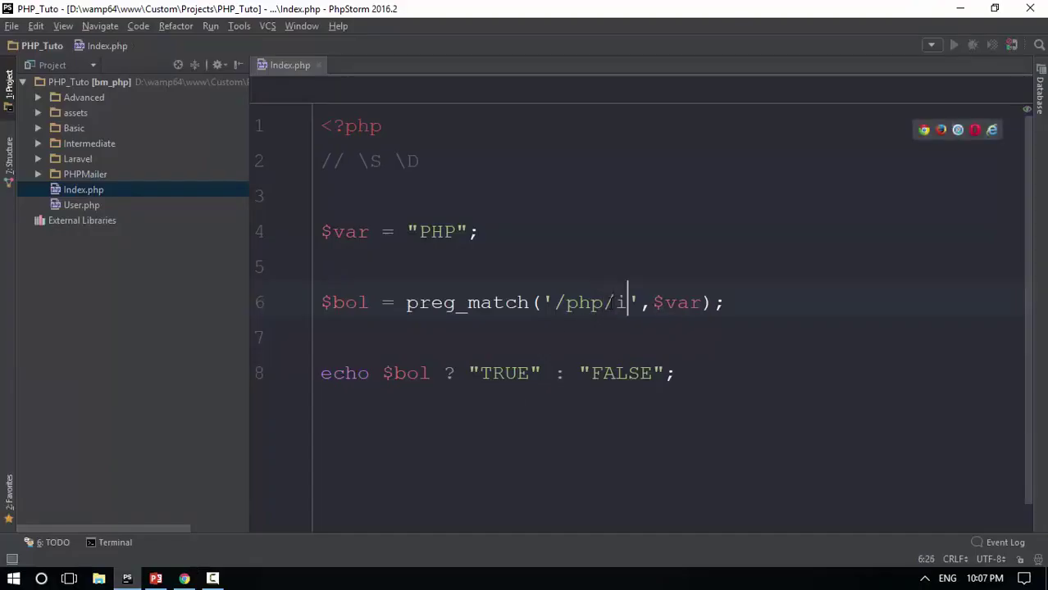
{"action": "left_click", "coordinate": [676, 373]}
{"action": "left_click", "coordinate": [184, 579]}
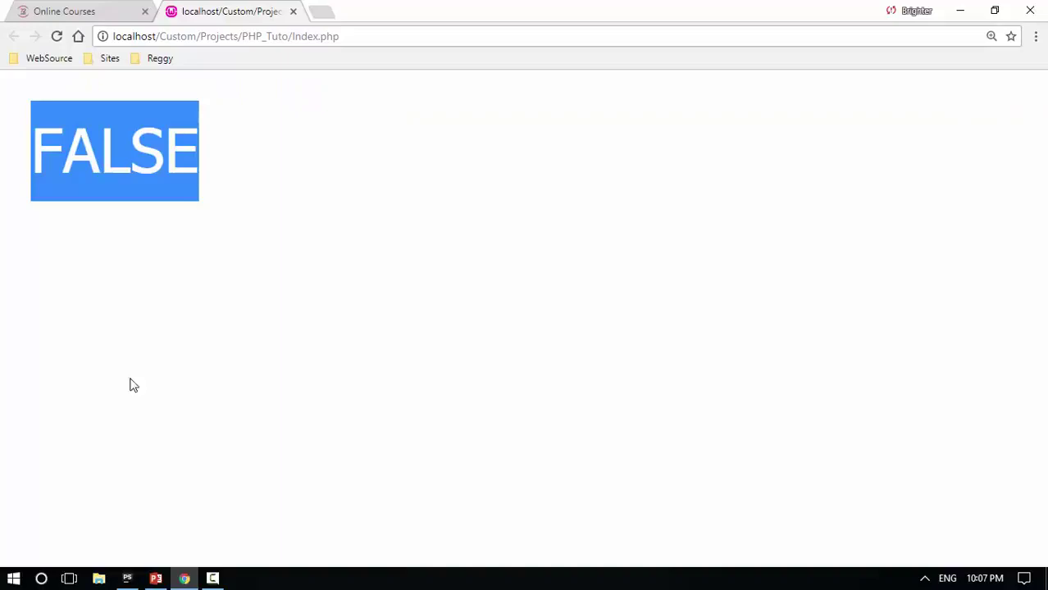
{"action": "left_click", "coordinate": [55, 36]}
{"action": "left_click", "coordinate": [127, 579]}
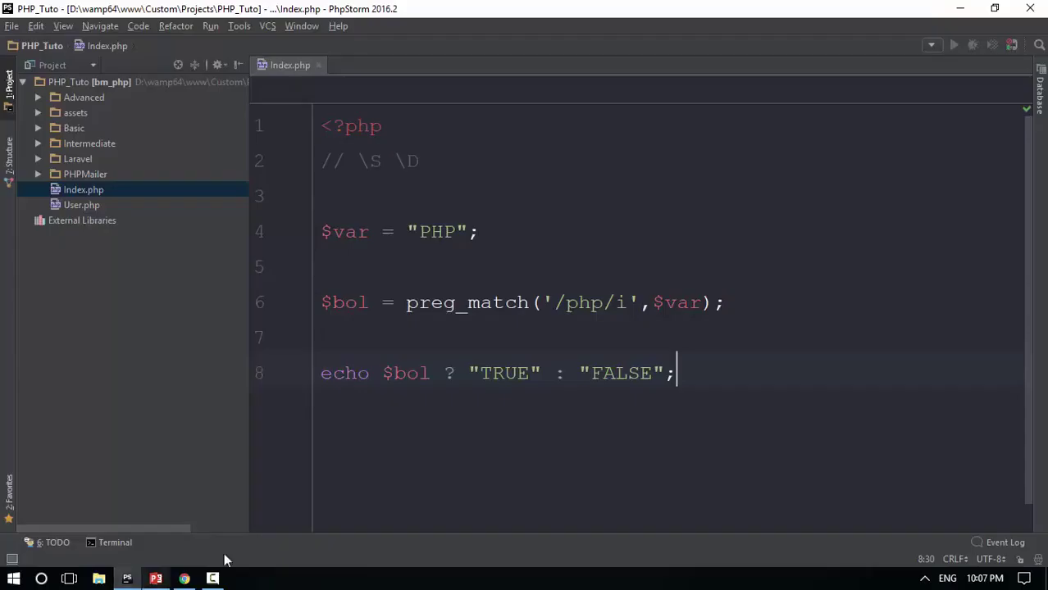
Change the pattern to '/p\wp/i', following the slide's single word-character example
{"action": "left_click", "coordinate": [156, 579]}
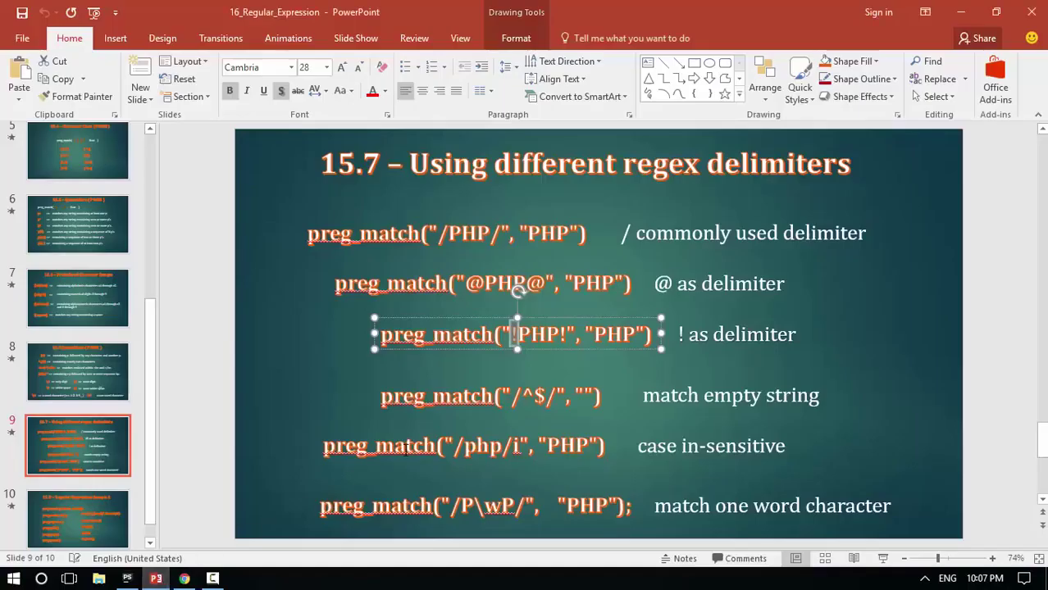
{"action": "left_click", "coordinate": [492, 506]}
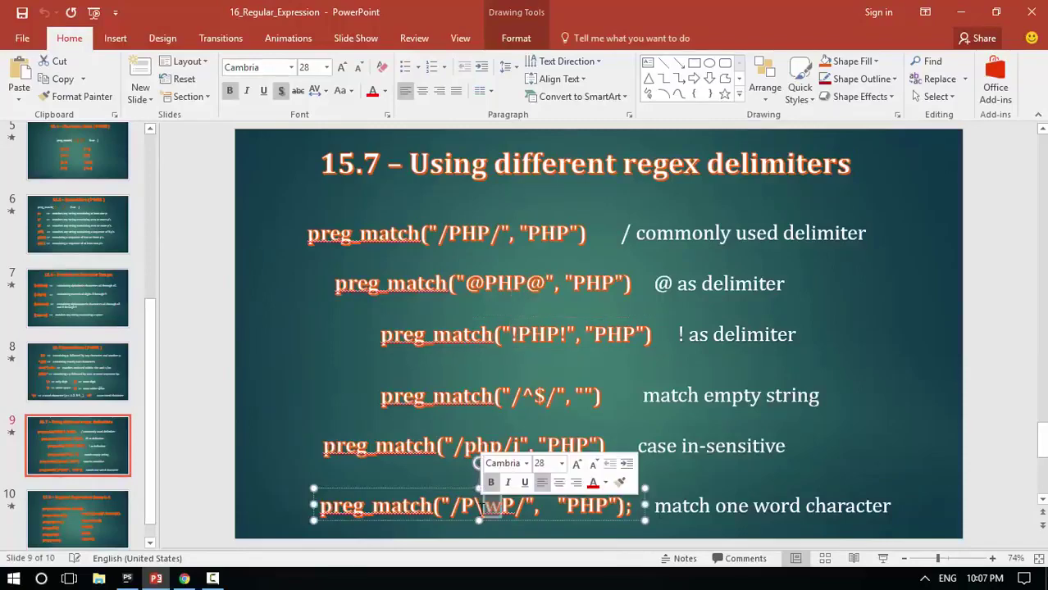
{"action": "left_click", "coordinate": [127, 579]}
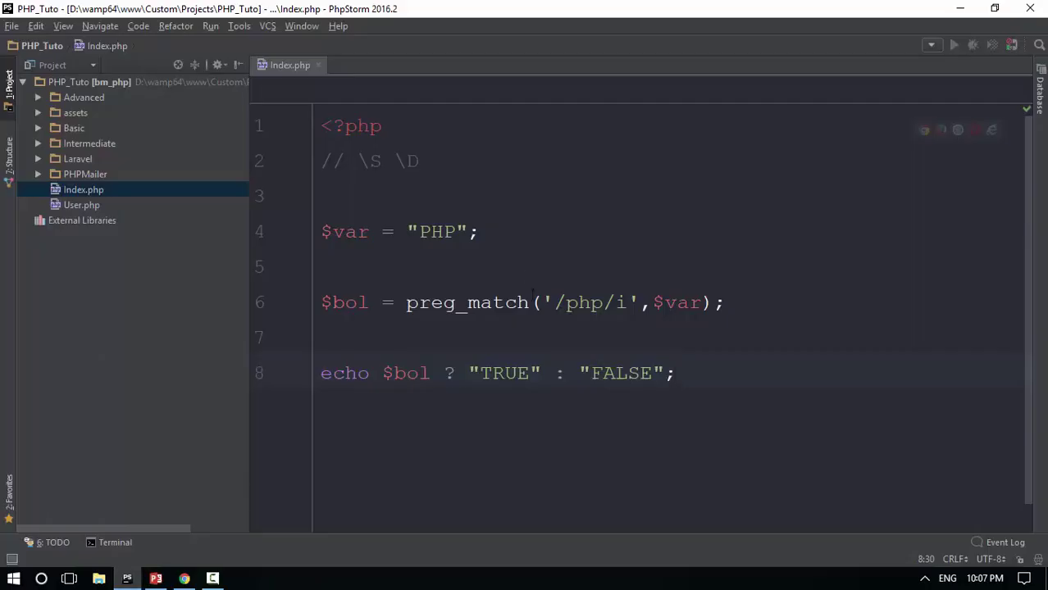
{"action": "left_click_drag", "start_coordinate": [604, 302], "coordinate": [566, 302]}
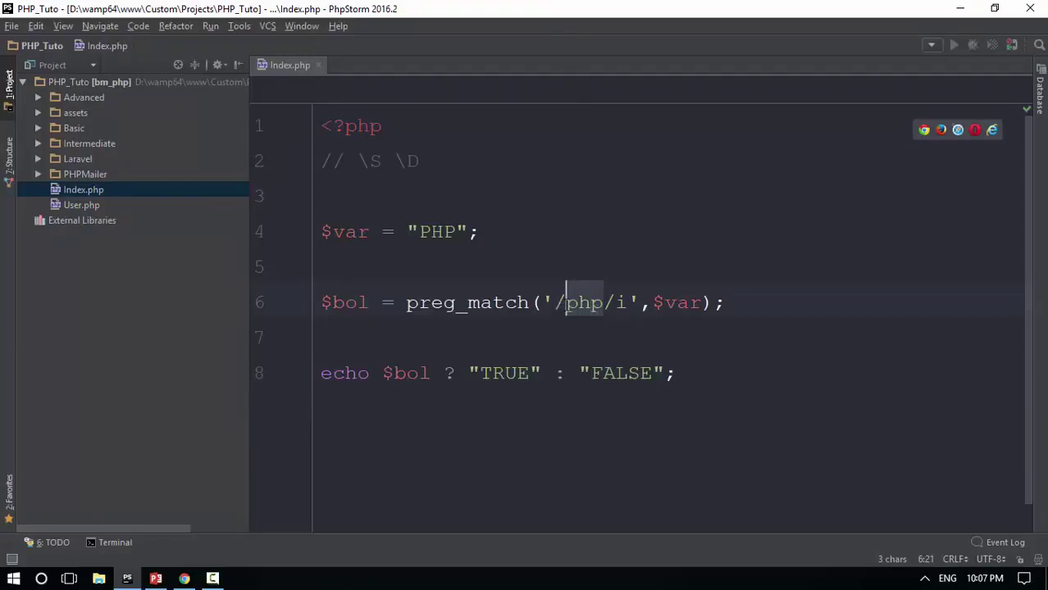
{"action": "type", "text": "p\\w"}
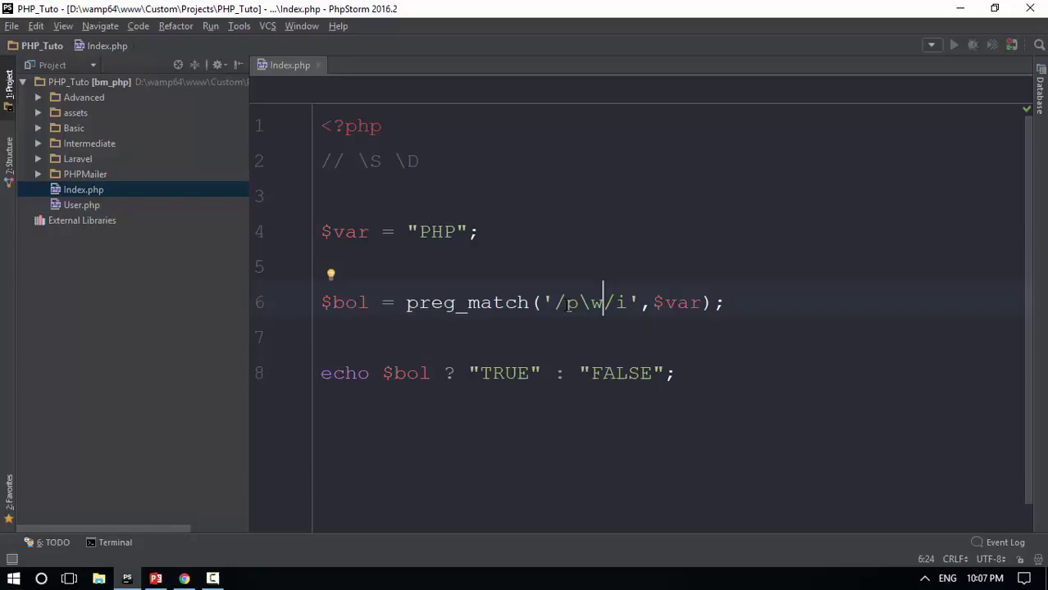
{"action": "type", "text": "p"}
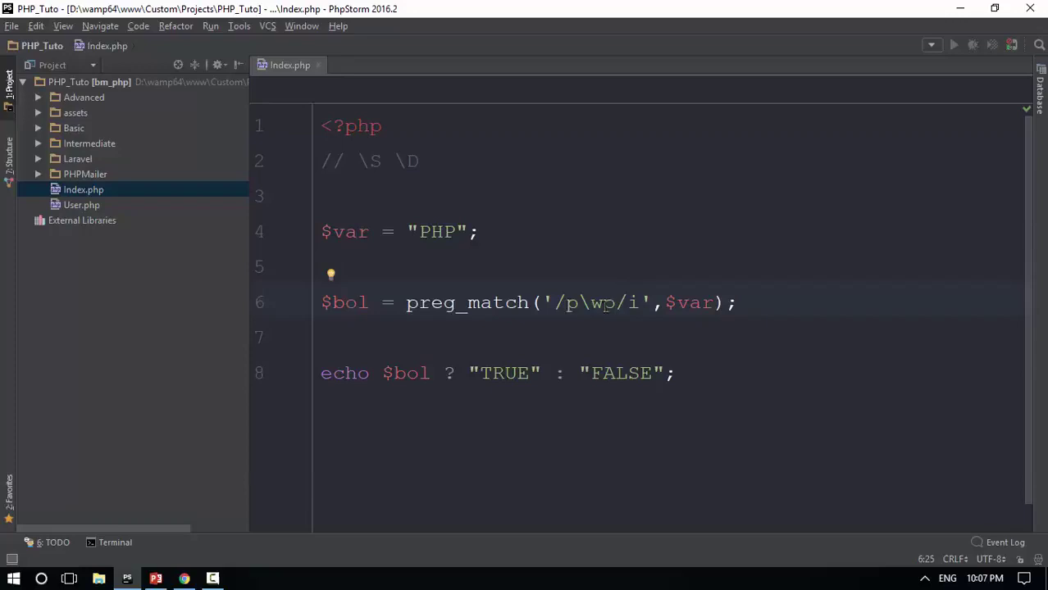
{"action": "mouse_move", "coordinate": [579, 303]}
{"action": "left_mouse_down"}
{"action": "mouse_move", "coordinate": [566, 303]}
{"action": "mouse_move", "coordinate": [605, 303]}
{"action": "left_mouse_up"}
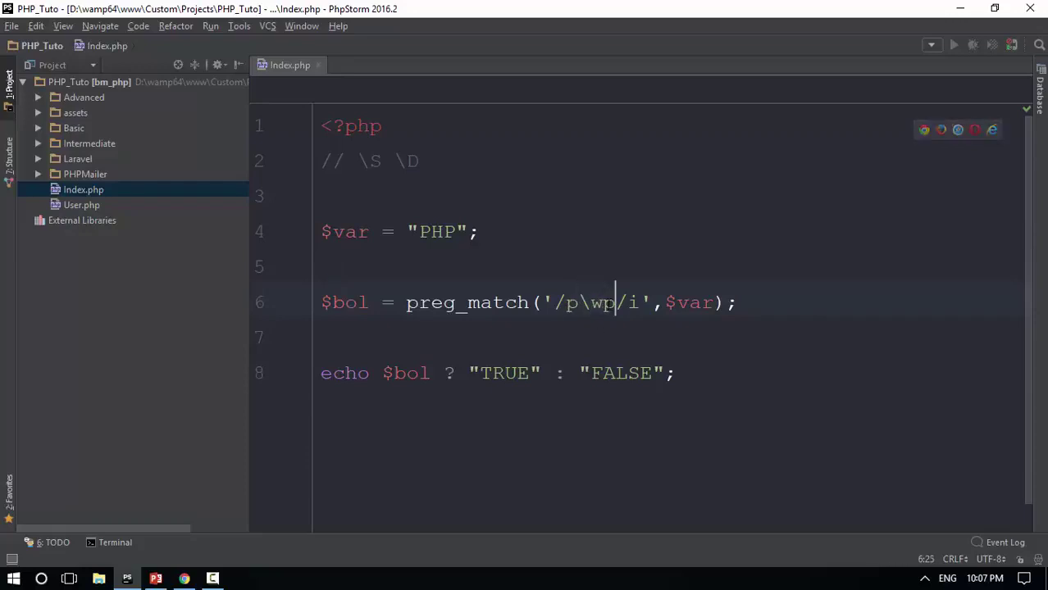
Reload Chrome to test the pattern, with $var kept as 'PHP'
{"action": "left_click", "coordinate": [184, 578]}
{"action": "left_click", "coordinate": [56, 36]}
{"action": "key", "text": "alt+Tab"}
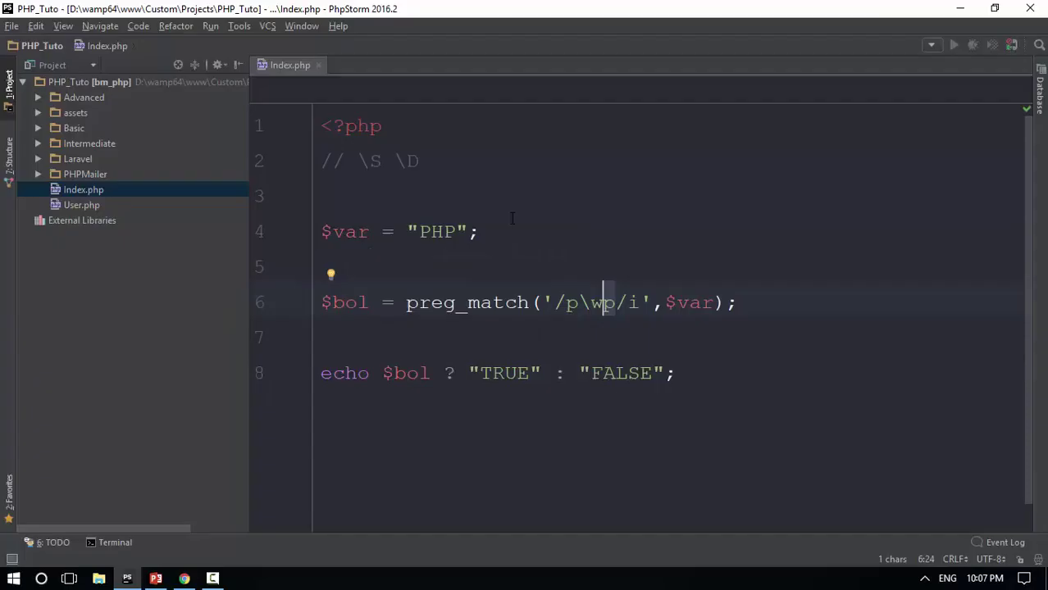
{"action": "left_click_drag", "start_coordinate": [442, 231], "coordinate": [430, 231]}
{"action": "left_click", "coordinate": [444, 232]}
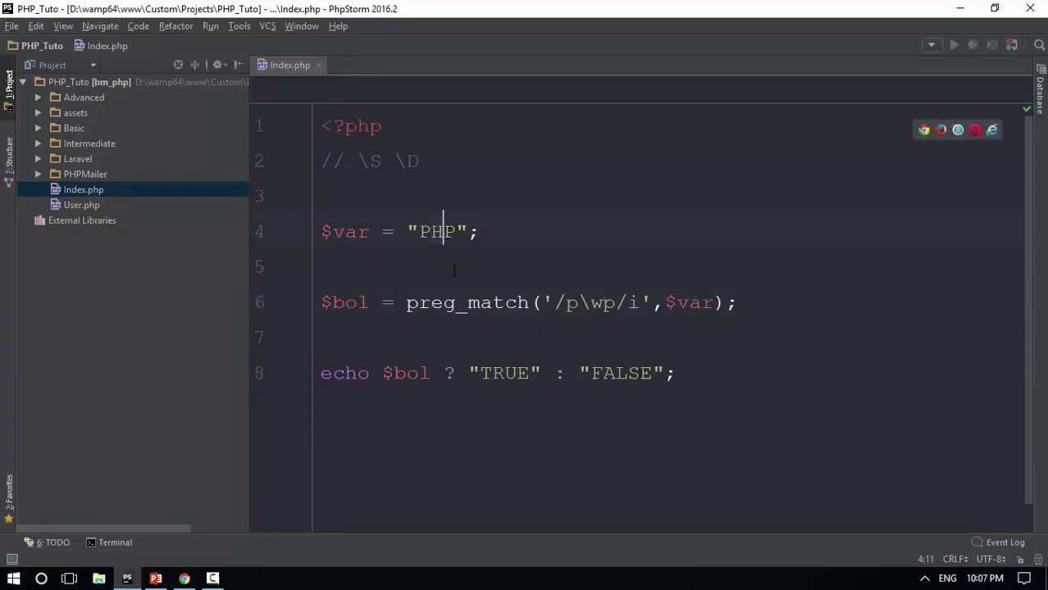
{"action": "type", "text": "G"}
{"action": "key", "text": "alt+Tab"}
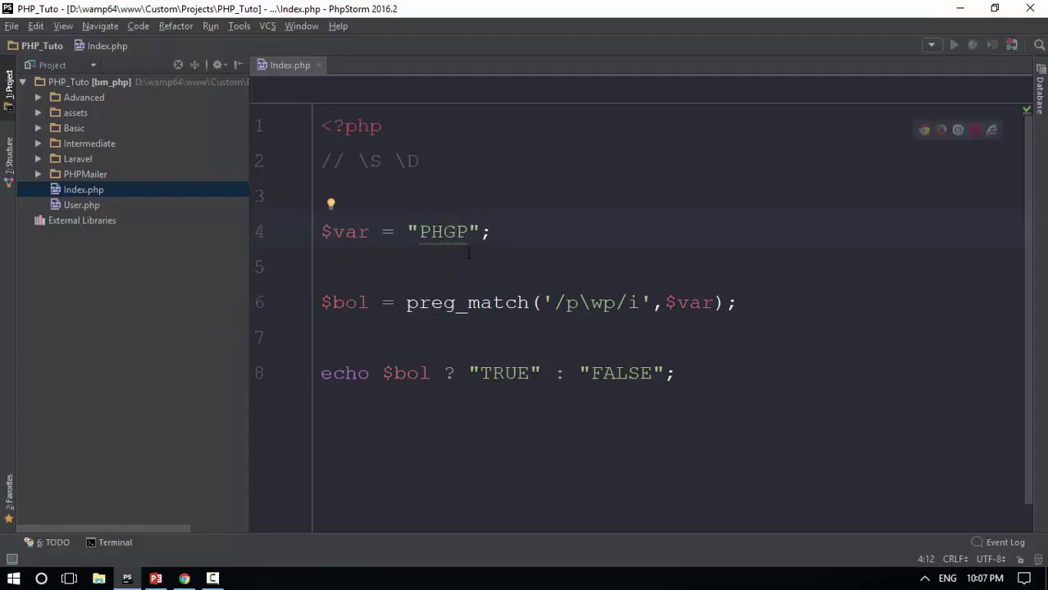
{"action": "left_click", "coordinate": [444, 232]}
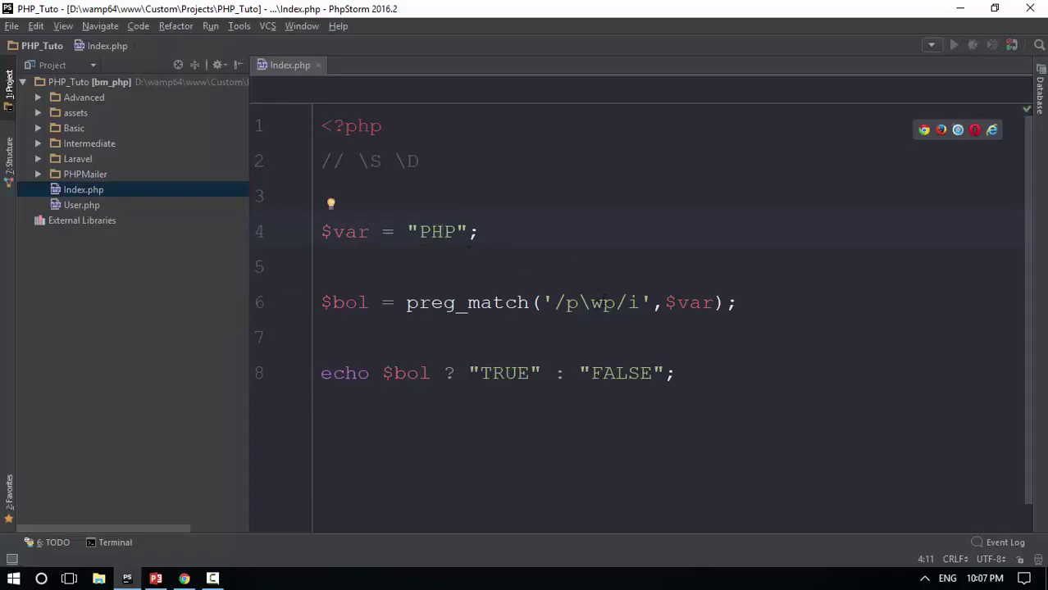
Insert {2} after \w so the pattern reads '/p\w{2}p/i', and save
{"action": "left_click", "coordinate": [604, 302]}
{"action": "type", "text": "{}"}
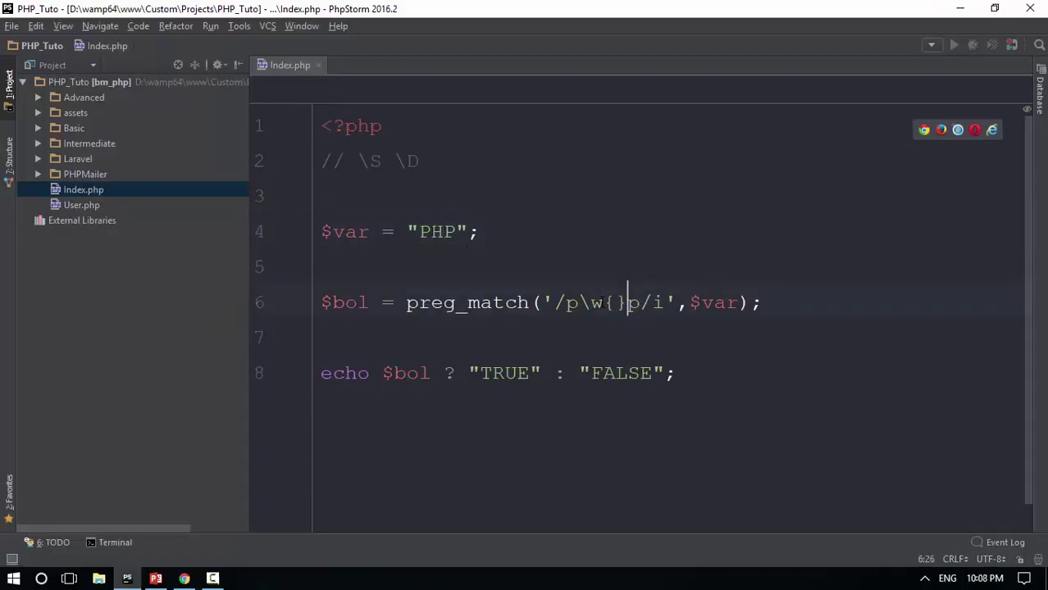
{"action": "key", "text": "Left"}
{"action": "type", "text": "2"}
{"action": "key", "text": "ctrl+s"}
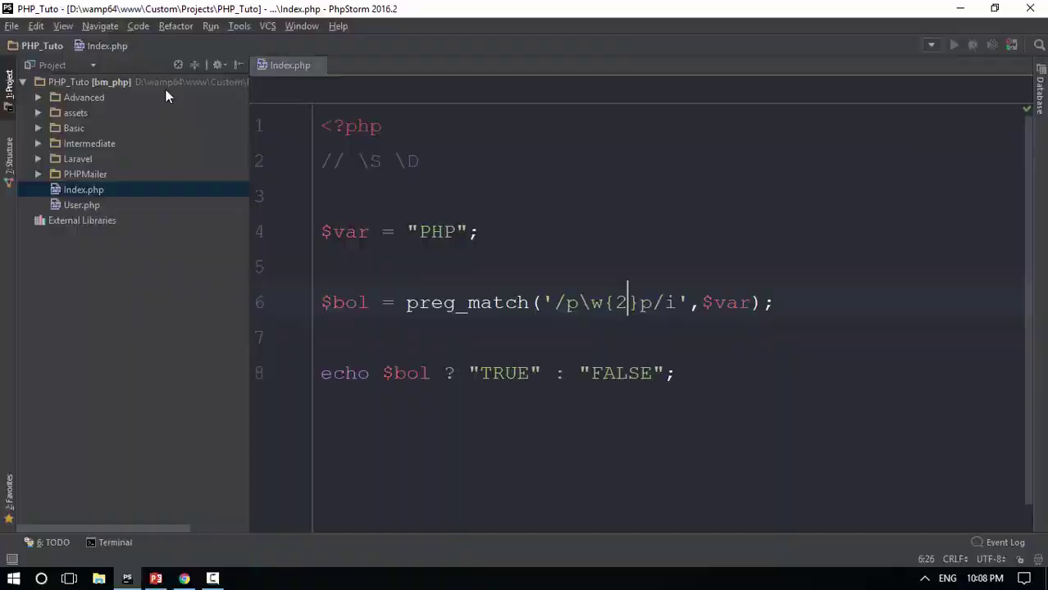
{"action": "key", "text": "alt+Tab"}
{"action": "key", "text": "alt+Tab"}
{"action": "type", "text": "p"}
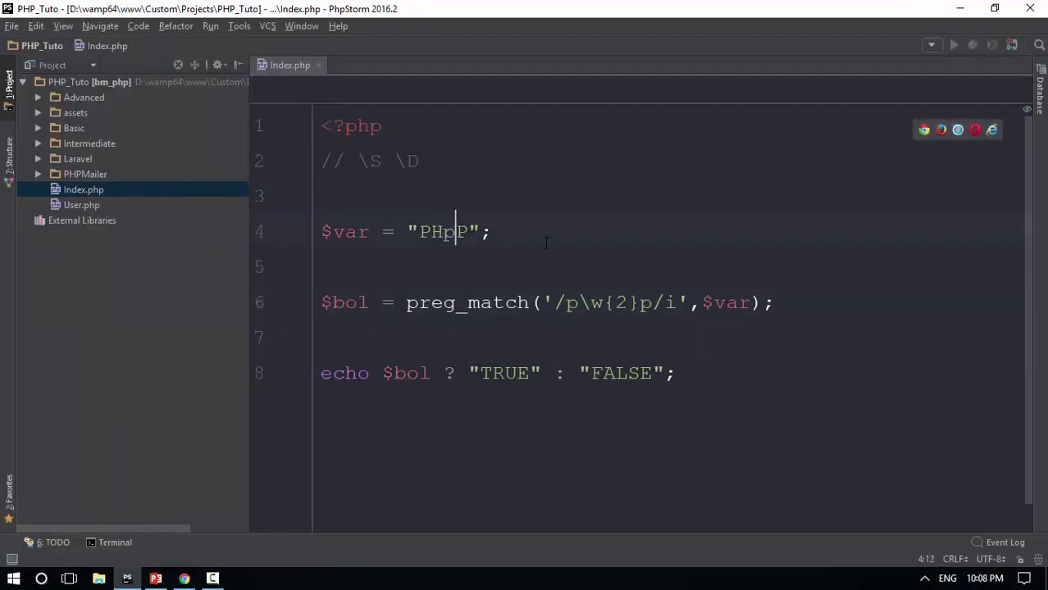
Save $var as 'PHpP' and reload Chrome, which prints TRUE
{"action": "key", "text": "ctrl+s"}
{"action": "key", "text": "alt+Tab"}
{"action": "left_click", "coordinate": [55, 36]}
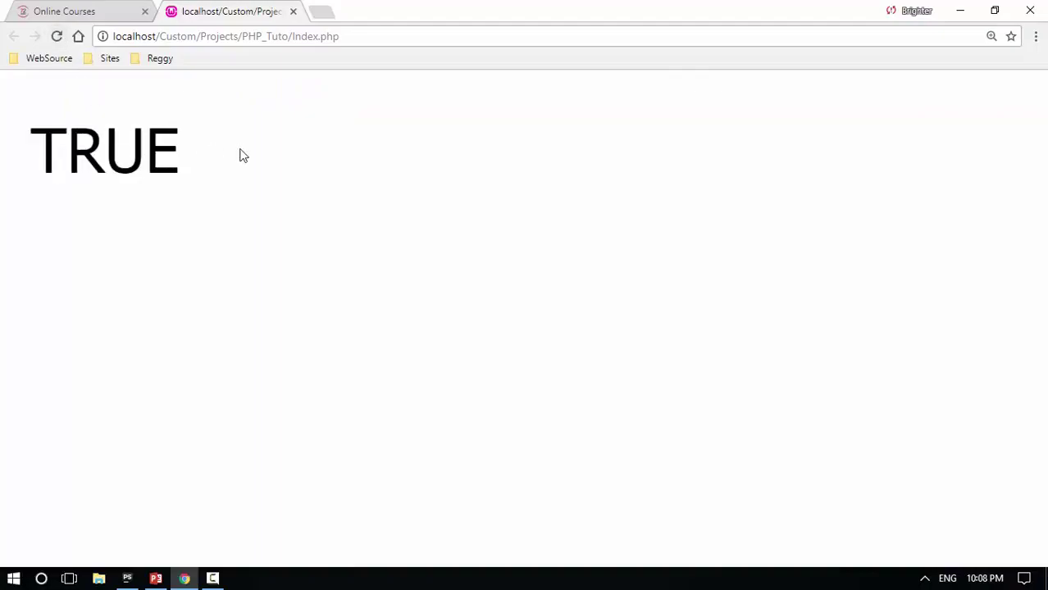
{"action": "left_click_drag", "start_coordinate": [239, 156], "coordinate": [163, 211]}
{"action": "key", "text": "alt+Tab"}
{"action": "left_click", "coordinate": [636, 303]}
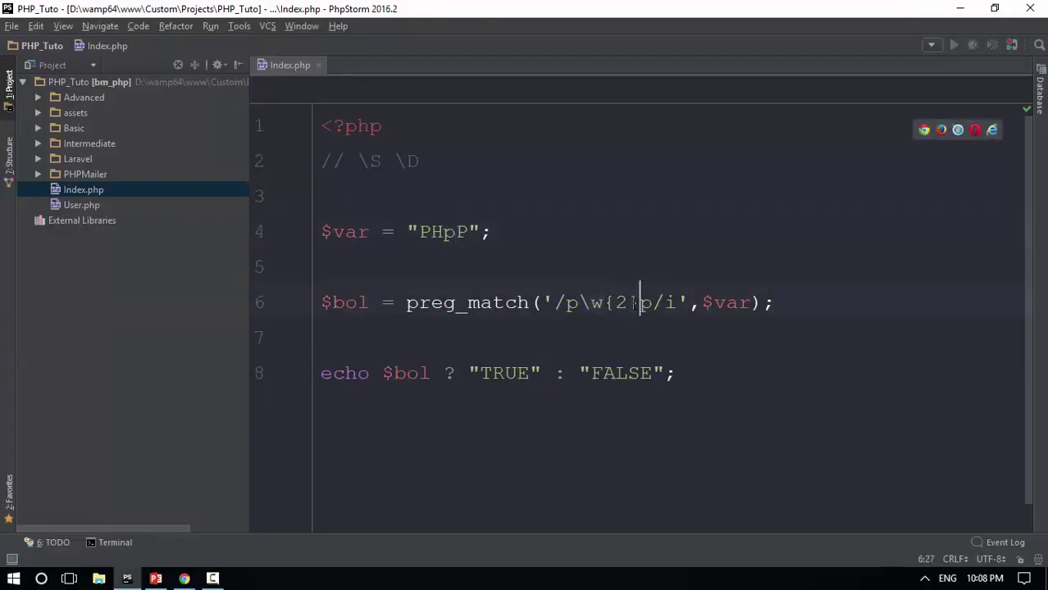
{"action": "left_click_drag", "start_coordinate": [641, 304], "coordinate": [606, 303]}
{"action": "left_click", "coordinate": [639, 303]}
{"action": "type", "text": "*"}
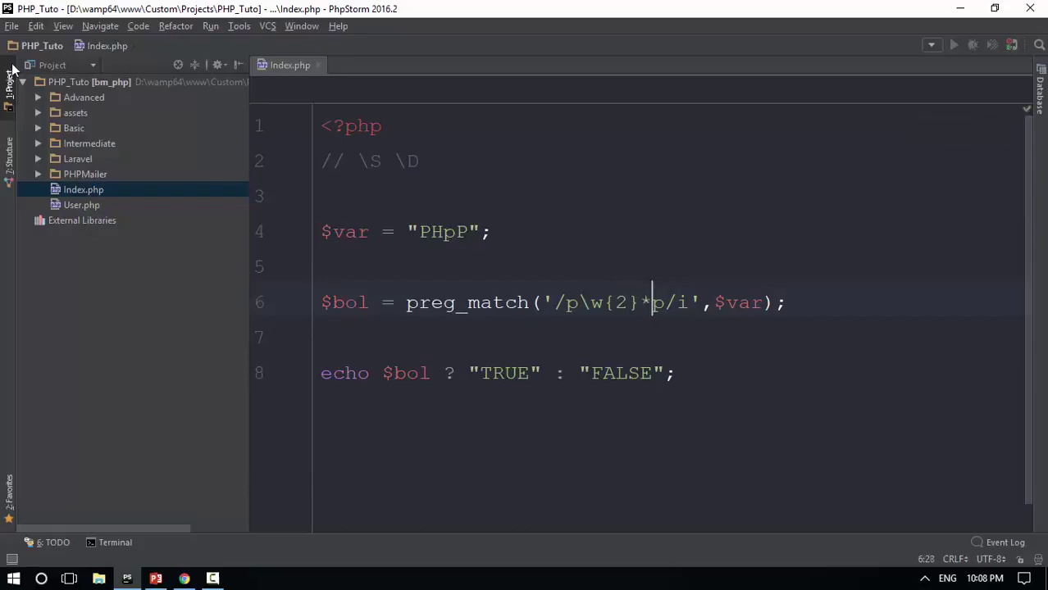
{"action": "key", "text": "alt+Tab"}
{"action": "left_click", "coordinate": [57, 36]}
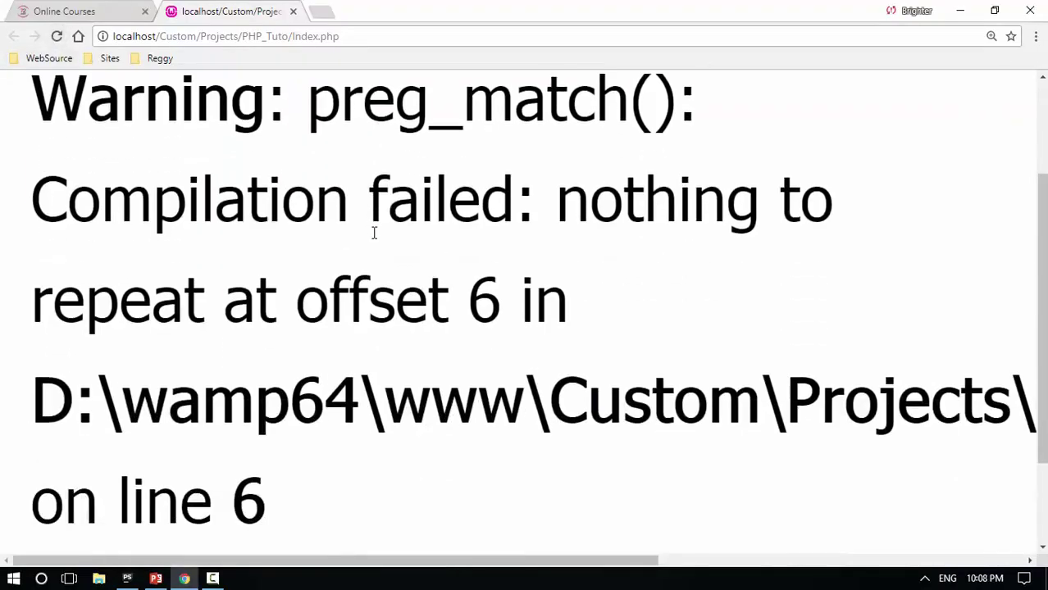
{"action": "key", "text": "alt+Tab"}
{"action": "left_click_drag", "start_coordinate": [653, 302], "coordinate": [640, 301]}
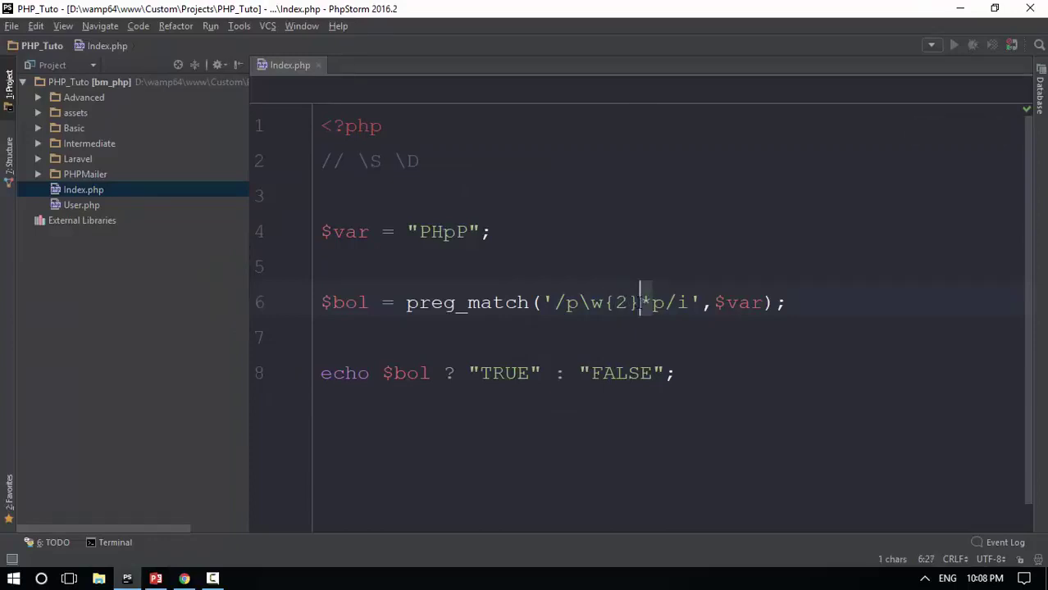
{"action": "key", "text": "BackSpace"}
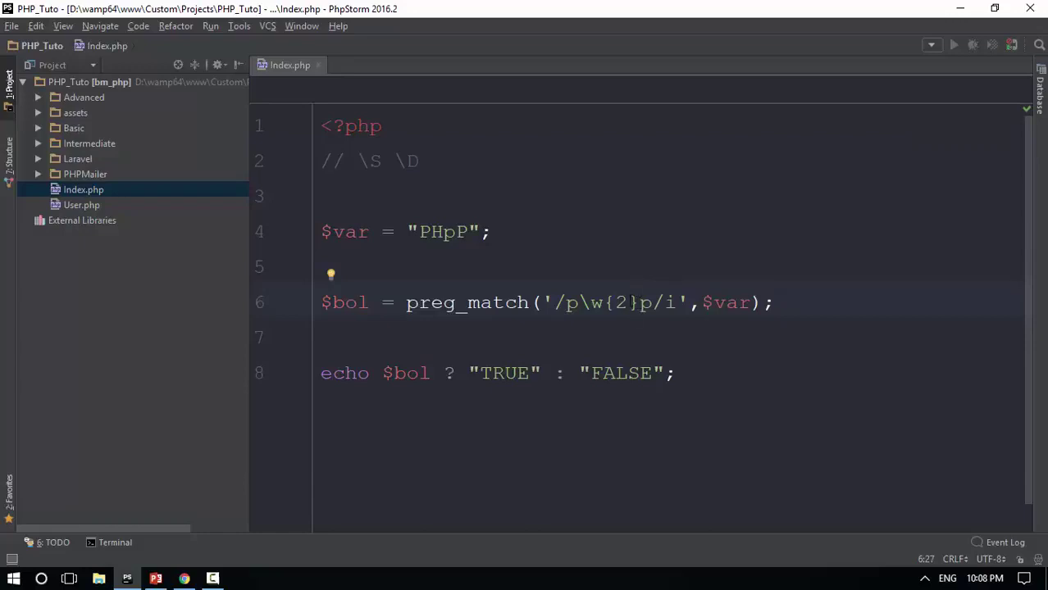
{"action": "key", "text": "Left"}
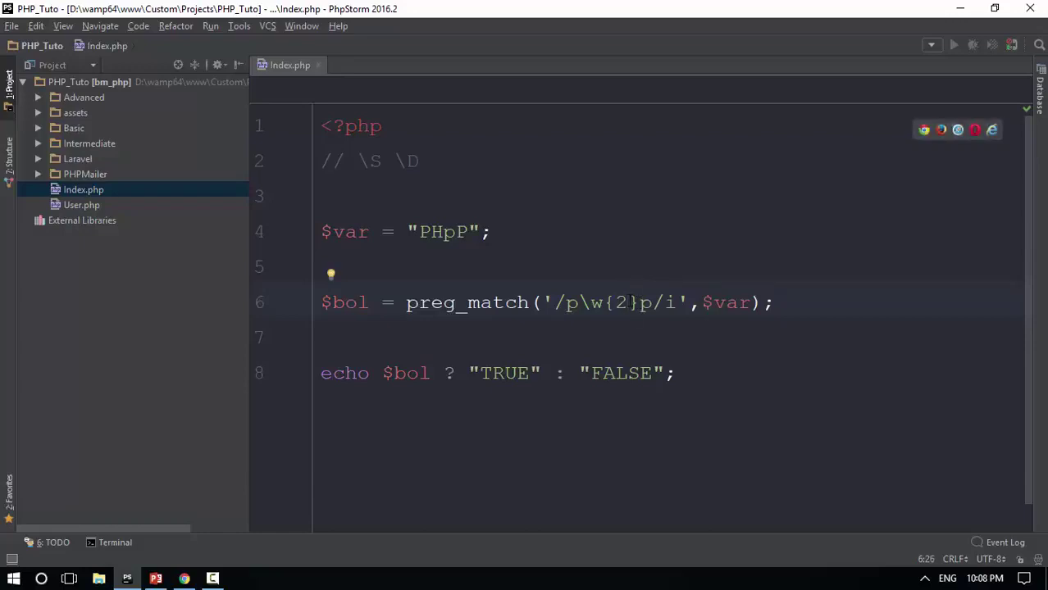
{"action": "key", "text": "alt+Tab"}
{"action": "left_click", "coordinate": [57, 37]}
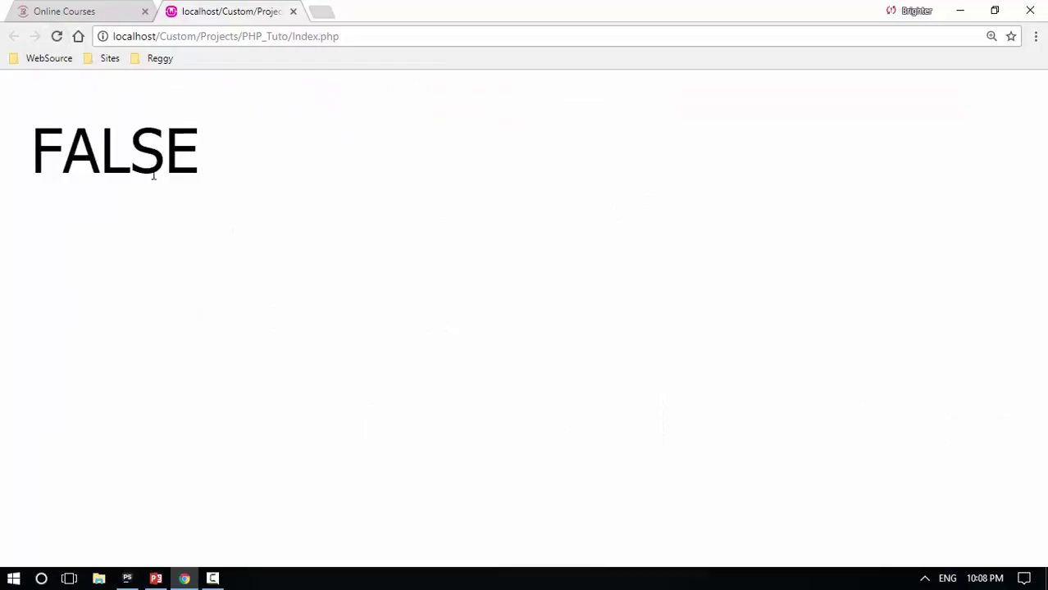
{"action": "triple_click", "coordinate": [153, 177]}
{"action": "key", "text": "alt+Tab"}
{"action": "left_click_drag", "start_coordinate": [617, 373], "coordinate": [322, 336]}
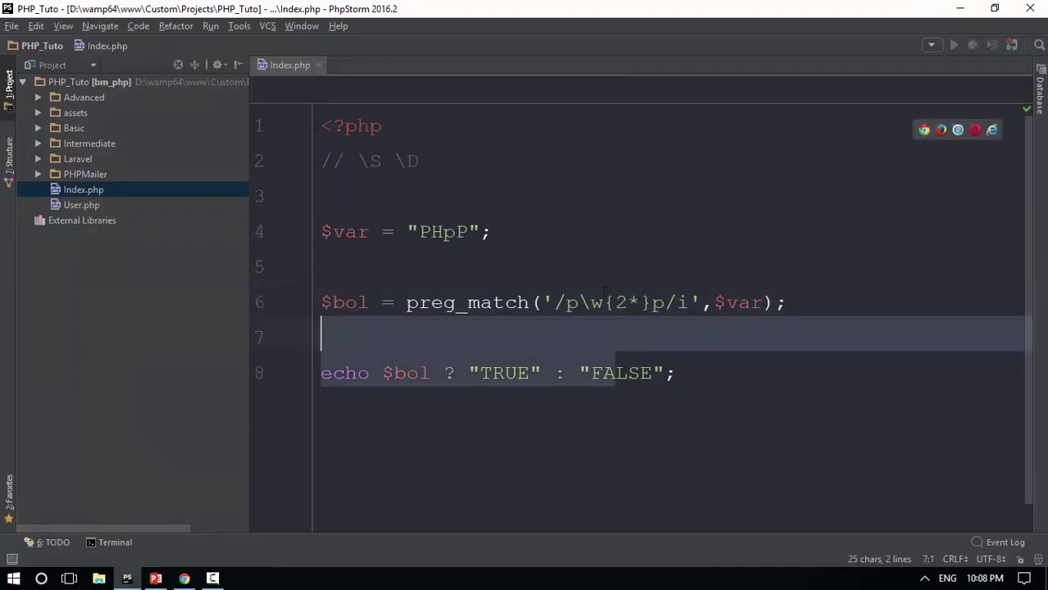
{"action": "left_click", "coordinate": [605, 302]}
{"action": "mouse_move", "coordinate": [641, 302]}
{"action": "left_mouse_down"}
{"action": "mouse_move", "coordinate": [604, 303]}
{"action": "mouse_move", "coordinate": [630, 308]}
{"action": "left_mouse_up"}
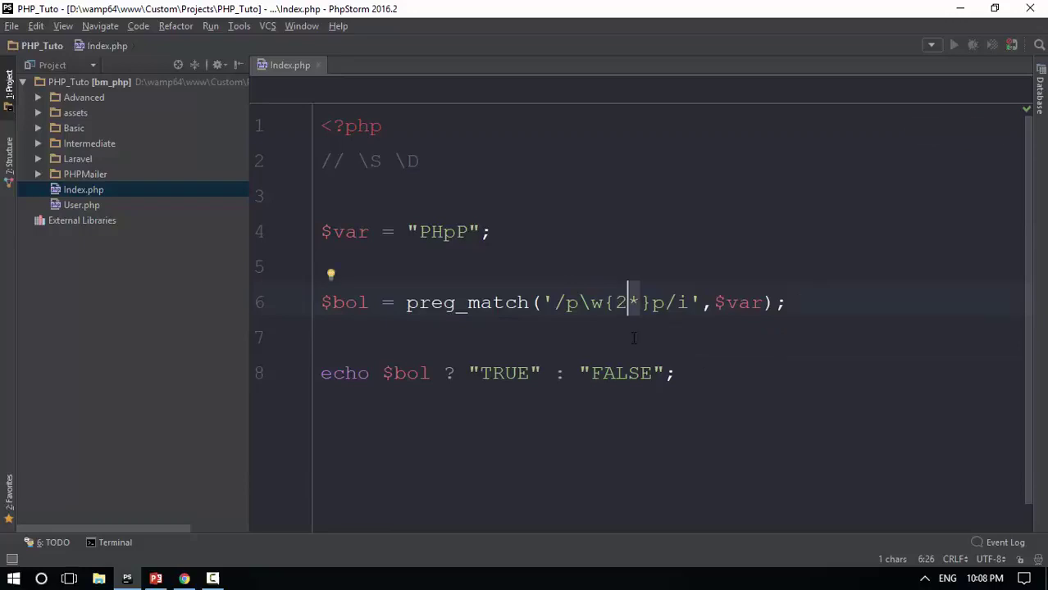
{"action": "key", "text": "Delete"}
{"action": "mouse_move", "coordinate": [958, 130]}
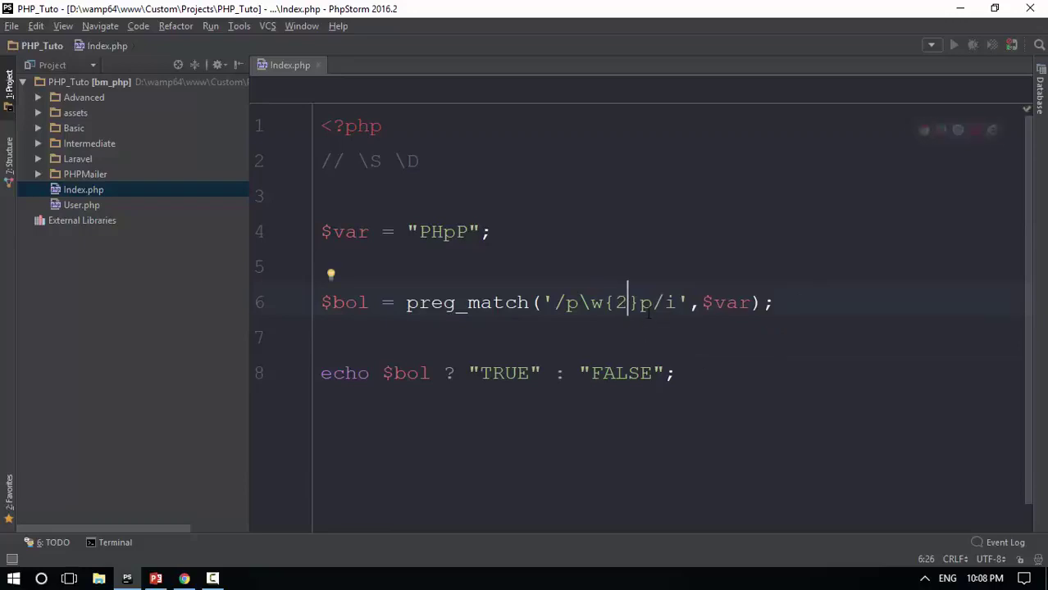
Edit the test string to 'PHPP' and reload Chrome, which prints TRUE
{"action": "mouse_move", "coordinate": [604, 303]}
{"action": "left_mouse_down"}
{"action": "mouse_move", "coordinate": [579, 303]}
{"action": "mouse_move", "coordinate": [613, 303]}
{"action": "left_mouse_up"}
{"action": "left_click_drag", "start_coordinate": [455, 232], "coordinate": [430, 231]}
{"action": "key", "text": "alt+Tab"}
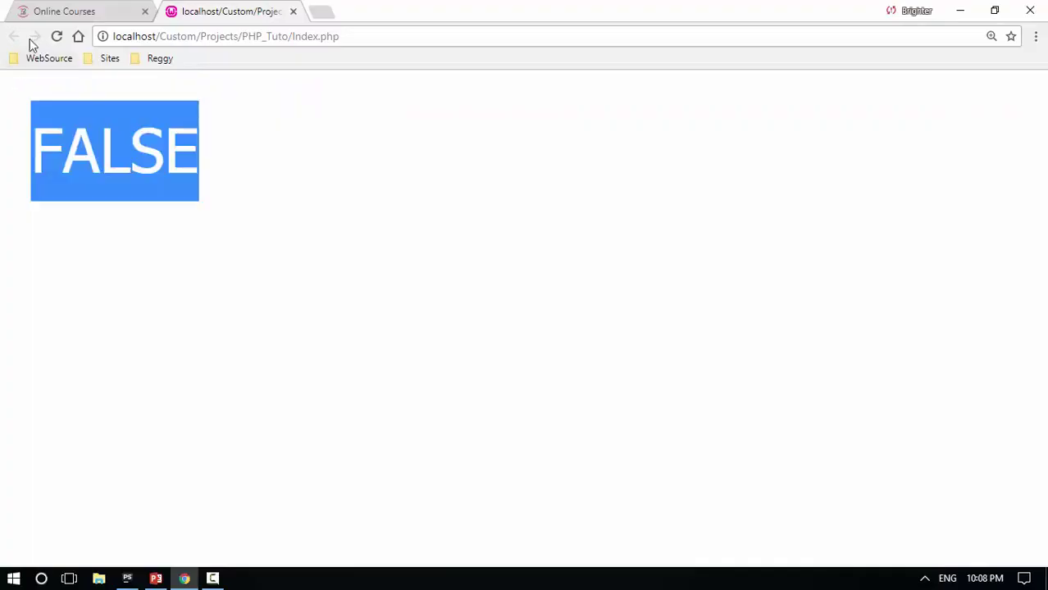
{"action": "left_click", "coordinate": [54, 38]}
{"action": "key", "text": "alt+Tab"}
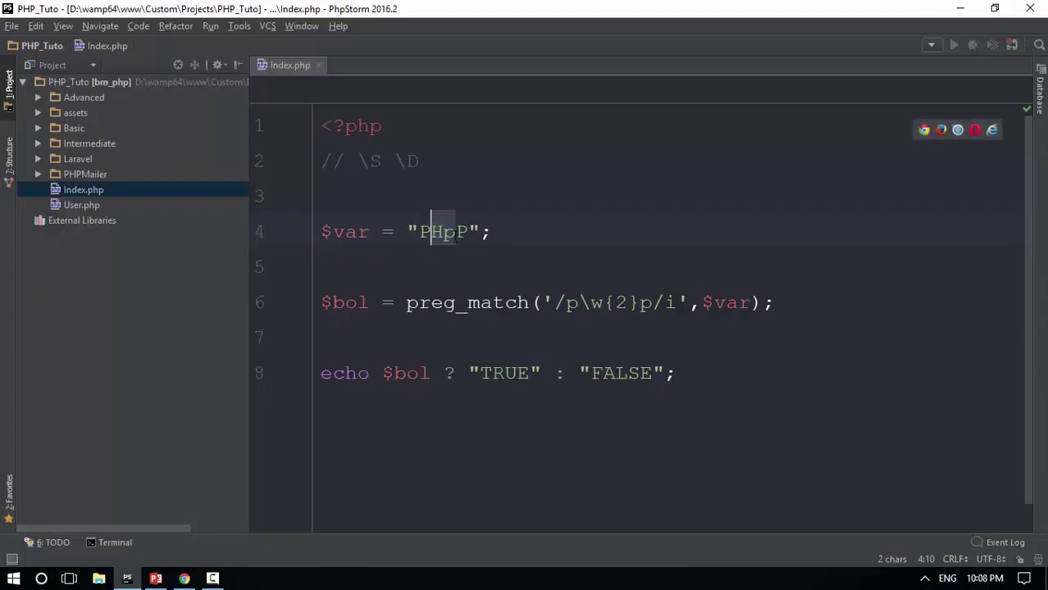
{"action": "left_click", "coordinate": [455, 232]}
{"action": "key", "text": "alt+Tab"}
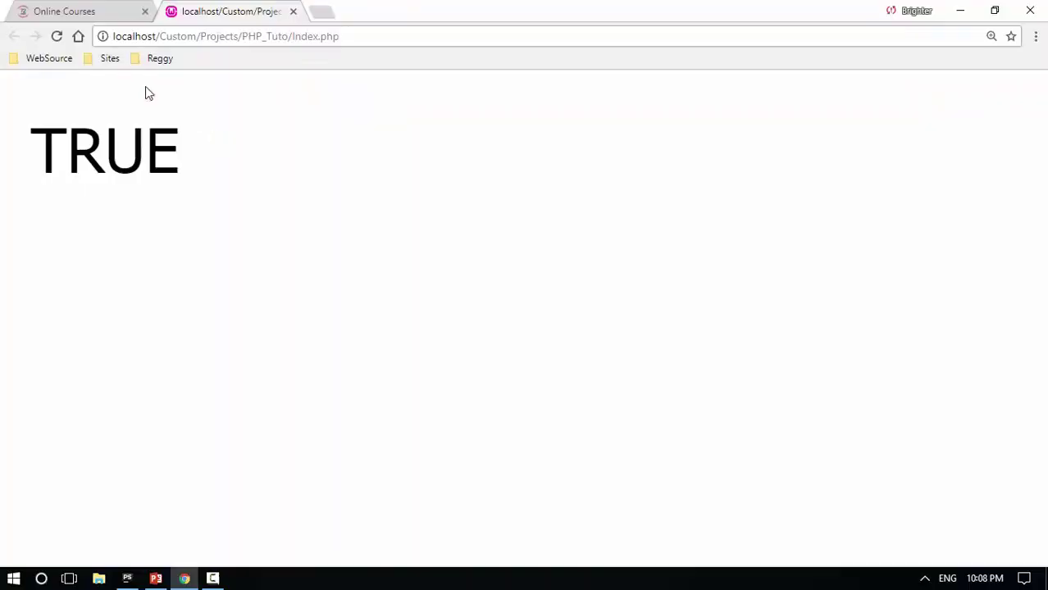
{"action": "left_click", "coordinate": [57, 38]}
{"action": "double_click", "coordinate": [106, 151]}
{"action": "key", "text": "alt+Tab"}
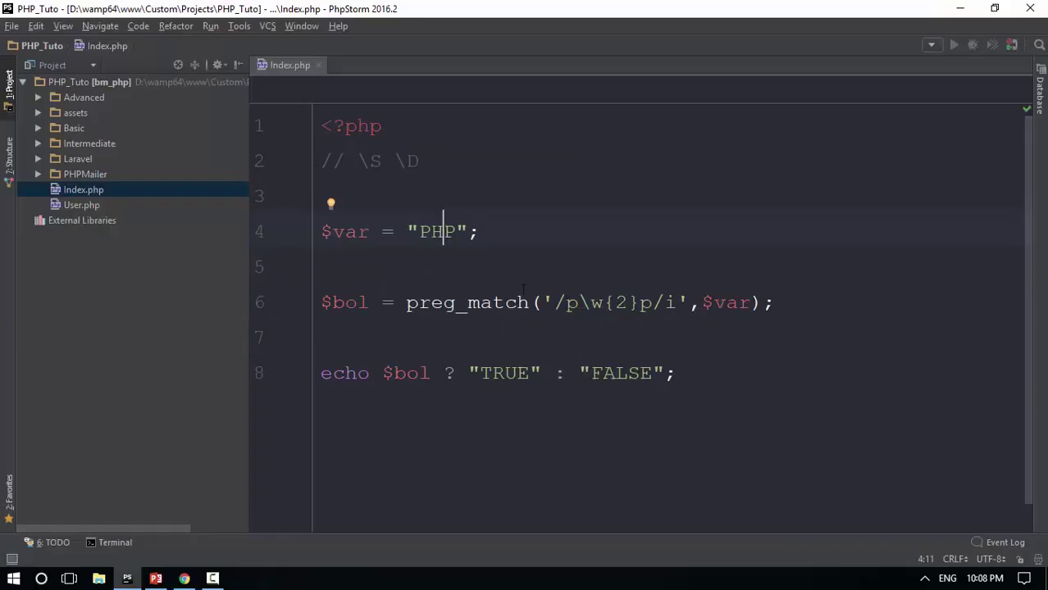
Change {2} to {2,3}, set $var to 'PHPPP', and reload Chrome to print TRUE
{"action": "left_click_drag", "start_coordinate": [602, 303], "coordinate": [578, 303]}
{"action": "left_click", "coordinate": [627, 303]}
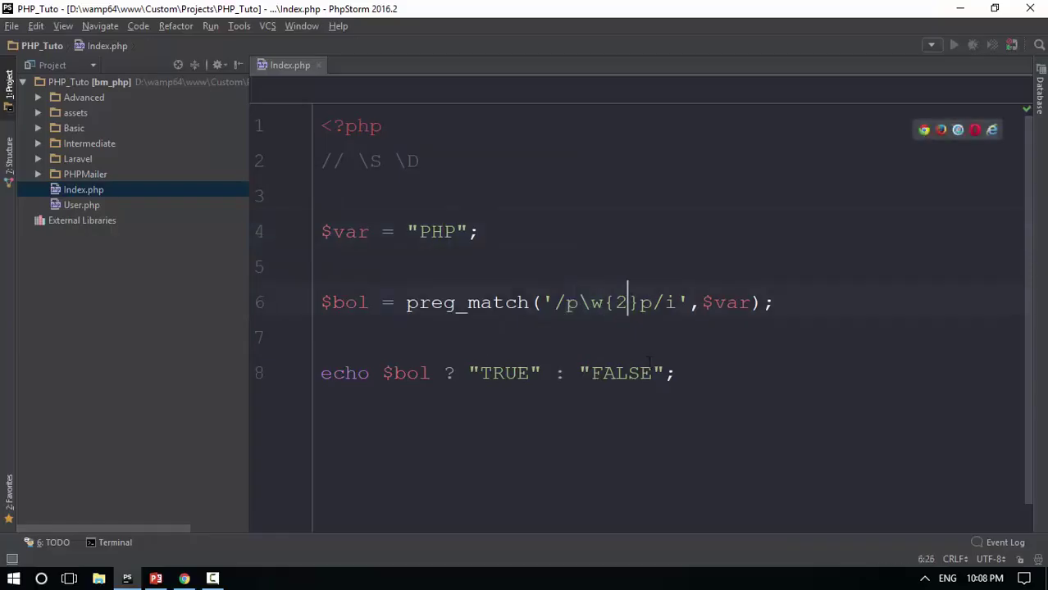
{"action": "type", "text": ",3"}
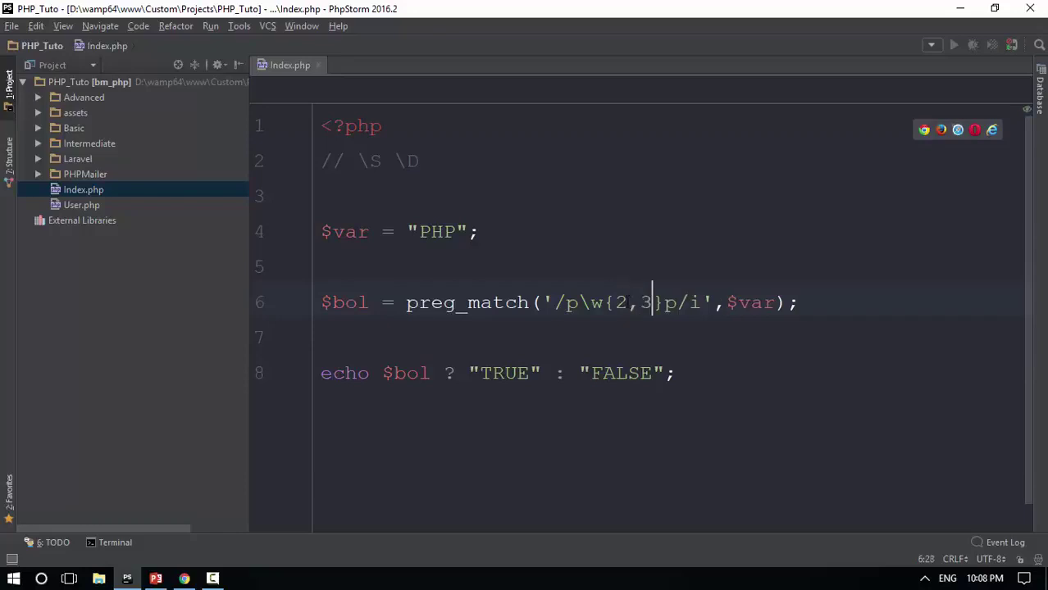
{"action": "left_click", "coordinate": [443, 231]}
{"action": "type", "text": "P"}
{"action": "type", "text": "PP"}
{"action": "key", "text": "alt+Tab"}
{"action": "left_click", "coordinate": [56, 37]}
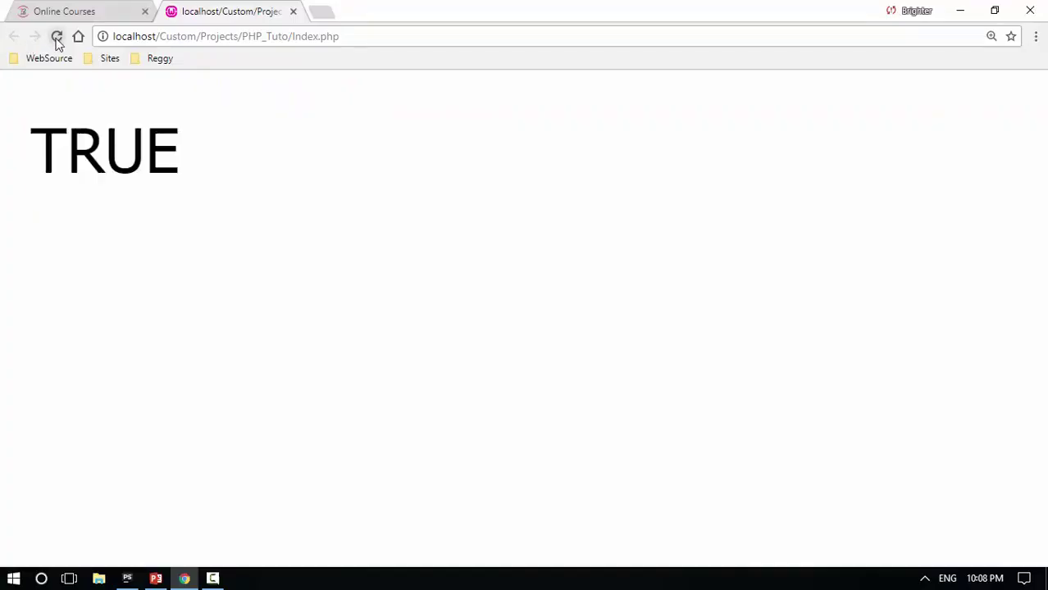
{"action": "key", "text": "alt+Tab"}
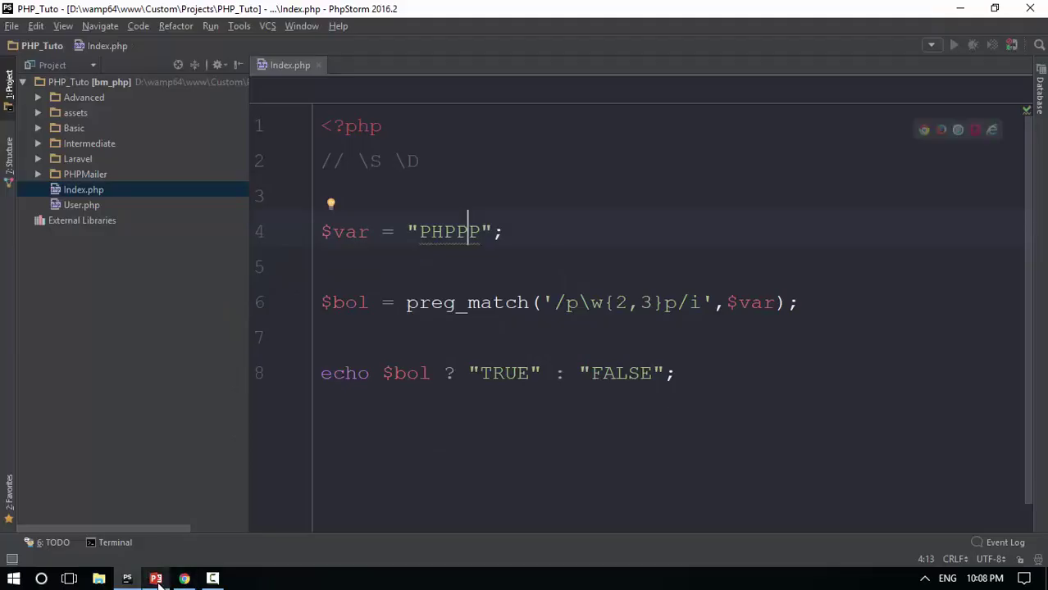
{"action": "left_click", "coordinate": [155, 578]}
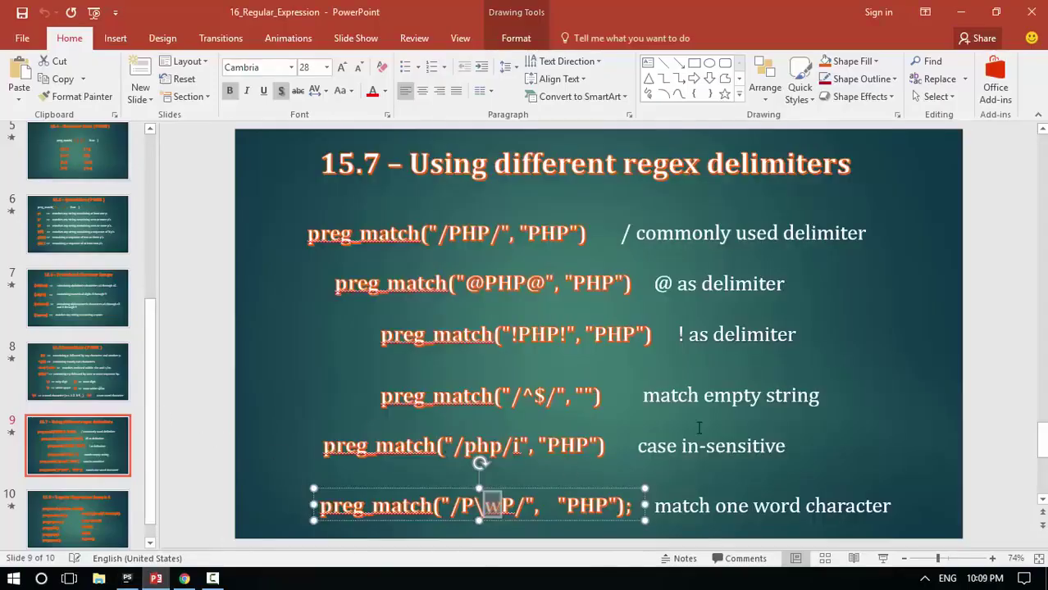
Switch from the PowerPoint delimiter slide back to Index.php in PhpStorm
{"action": "left_click", "coordinate": [128, 579]}
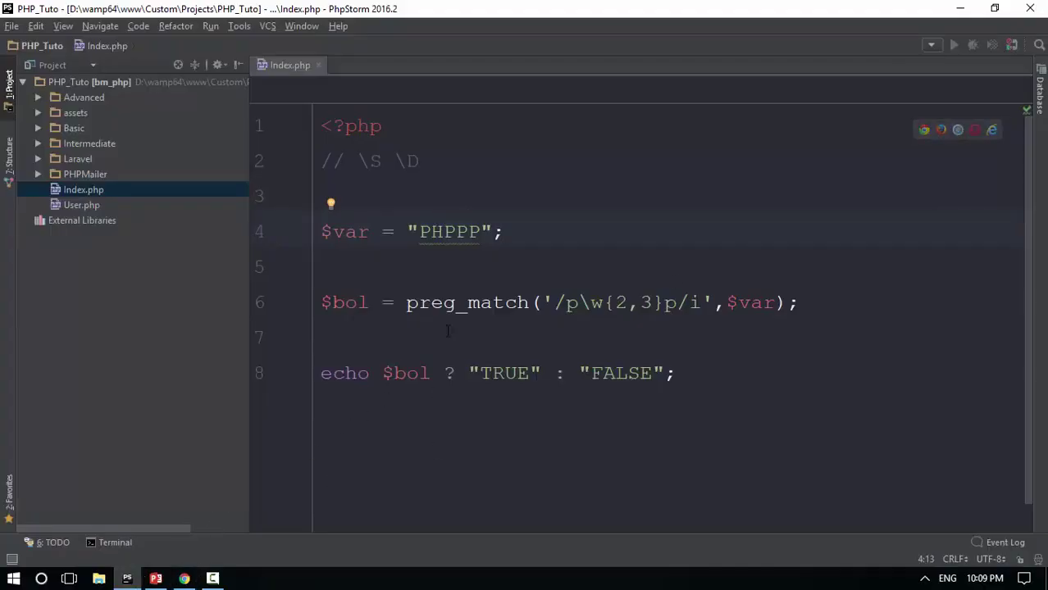
Open the Online Courses tab, reset zoom, and look over the course tiles and contact footer
{"action": "left_click", "coordinate": [185, 578]}
{"action": "left_click", "coordinate": [61, 10]}
{"action": "scroll", "coordinate": [739, 359], "scroll_direction": "up", "scroll_amount": 3}
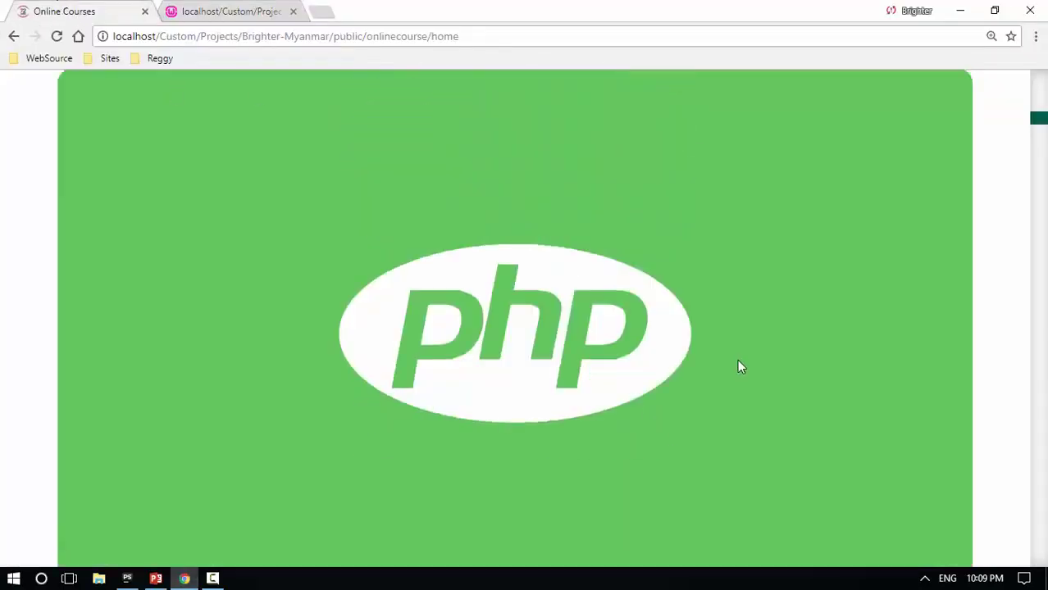
{"action": "scroll", "coordinate": [738, 359], "scroll_direction": "up", "scroll_amount": 2}
{"action": "key", "text": "ctrl+0"}
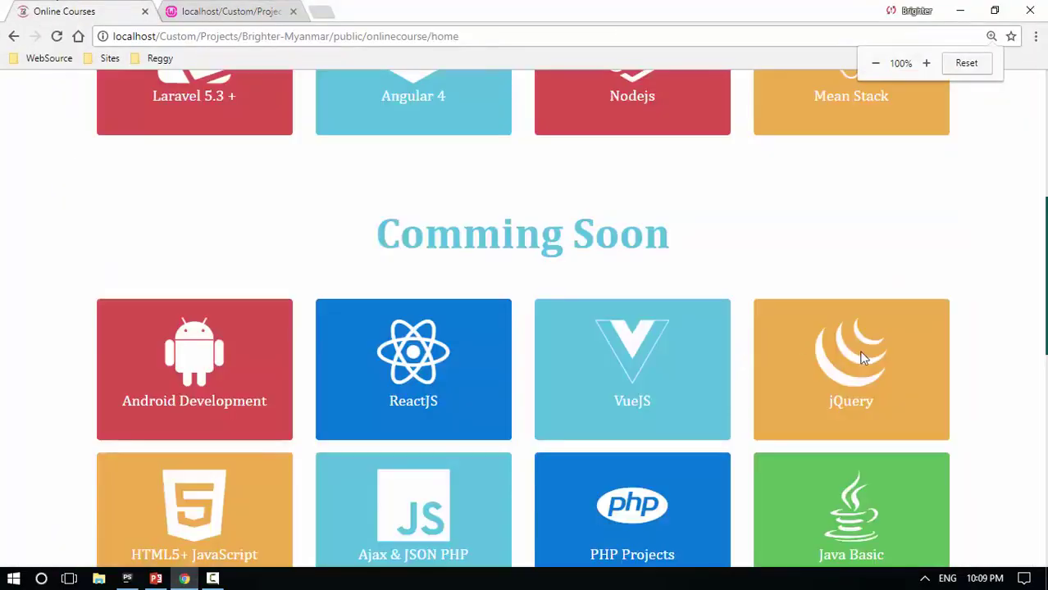
{"action": "scroll", "coordinate": [738, 359], "scroll_direction": "up", "scroll_amount": 5}
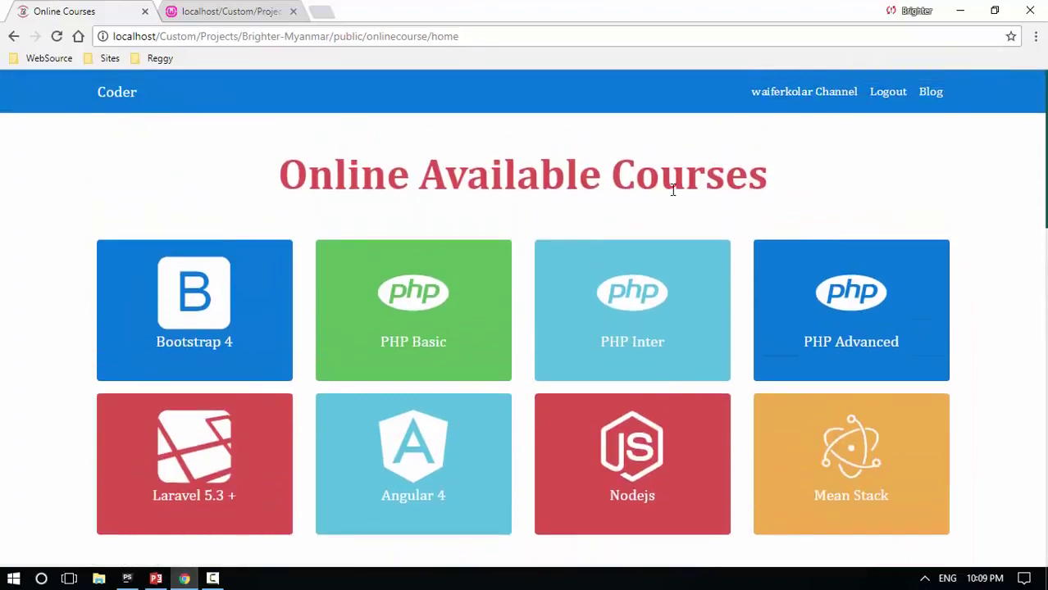
{"action": "scroll", "coordinate": [536, 263], "scroll_direction": "down", "scroll_amount": 3}
{"action": "scroll", "coordinate": [535, 262], "scroll_direction": "down", "scroll_amount": 2}
{"action": "scroll", "coordinate": [536, 262], "scroll_direction": "up", "scroll_amount": 3}
{"action": "scroll", "coordinate": [535, 262], "scroll_direction": "up", "scroll_amount": 2}
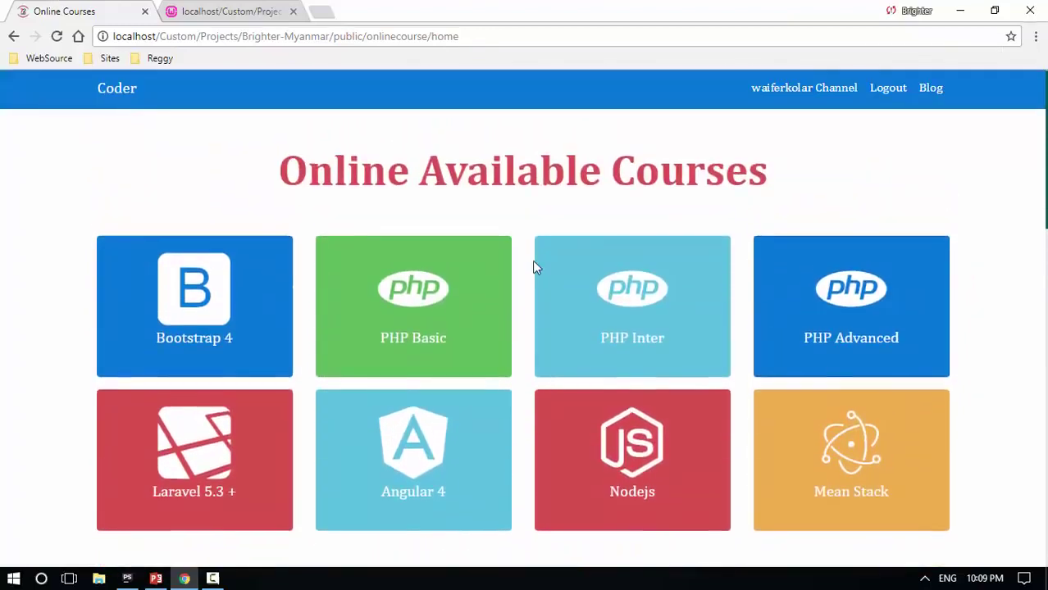
{"action": "scroll", "coordinate": [820, 344], "scroll_direction": "down", "scroll_amount": 2}
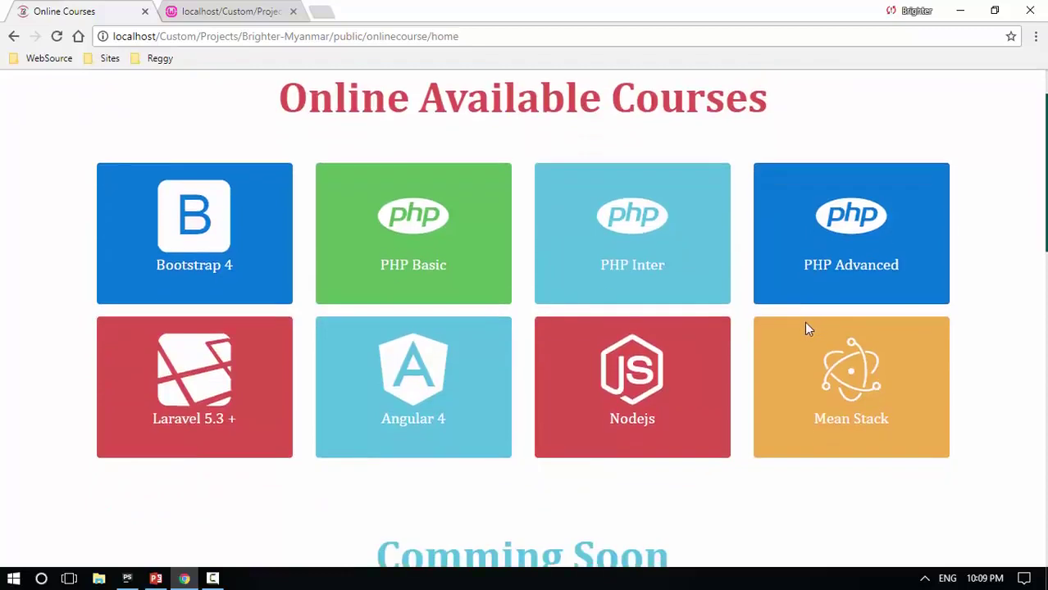
{"action": "scroll", "coordinate": [787, 324], "scroll_direction": "down", "scroll_amount": 1}
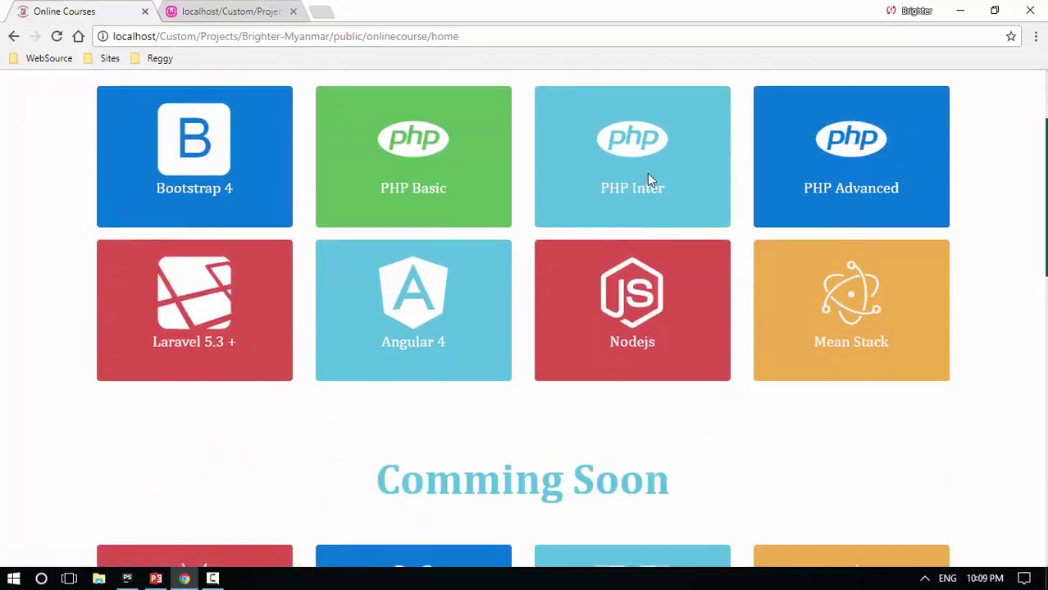
{"action": "scroll", "coordinate": [574, 229], "scroll_direction": "up", "scroll_amount": 3}
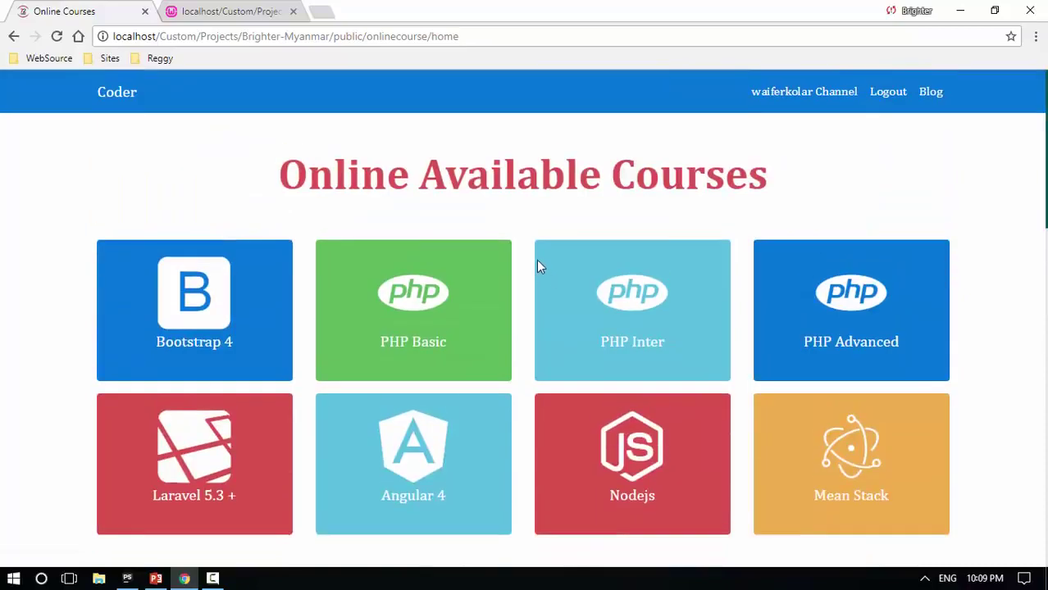
{"action": "scroll", "coordinate": [536, 260], "scroll_direction": "down", "scroll_amount": 1}
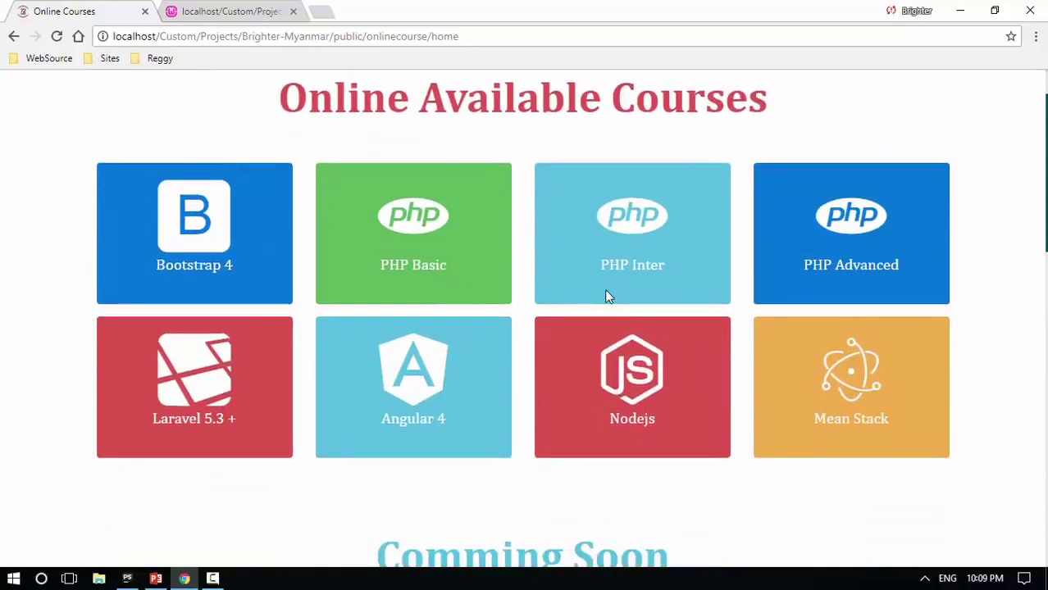
{"action": "scroll", "coordinate": [604, 289], "scroll_direction": "down", "scroll_amount": 5}
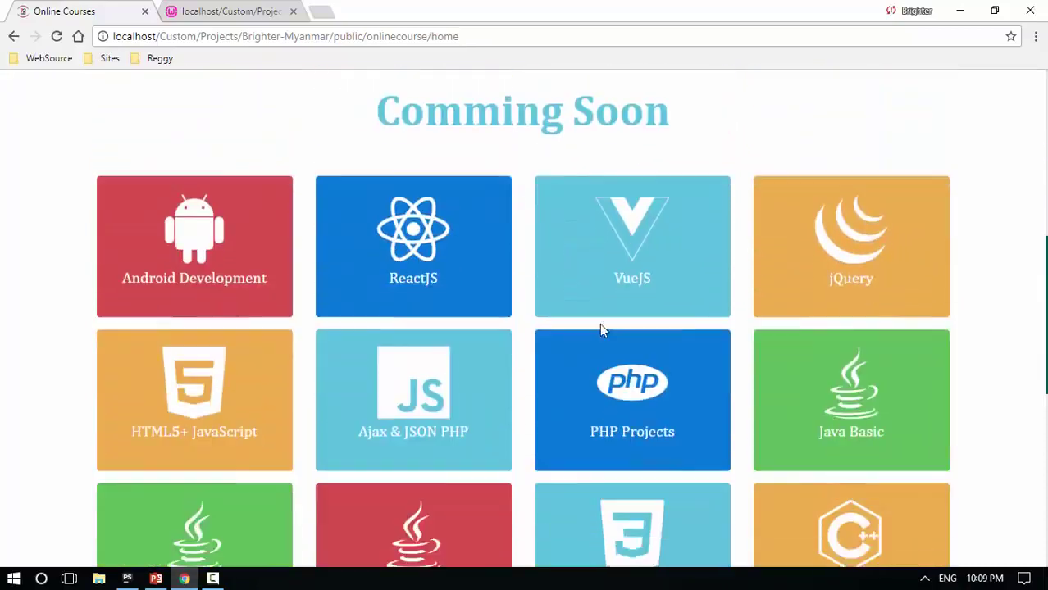
{"action": "scroll", "coordinate": [599, 323], "scroll_direction": "down", "scroll_amount": 4}
{"action": "scroll", "coordinate": [533, 304], "scroll_direction": "down", "scroll_amount": 4}
{"action": "scroll", "coordinate": [474, 294], "scroll_direction": "down", "scroll_amount": 2}
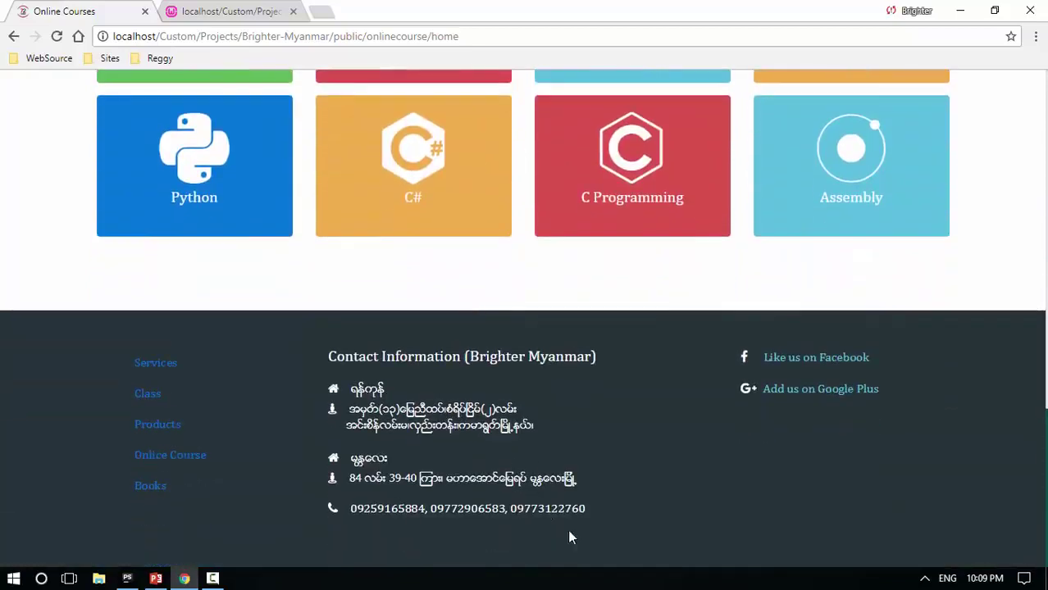
{"action": "left_click_drag", "start_coordinate": [586, 513], "coordinate": [373, 387]}
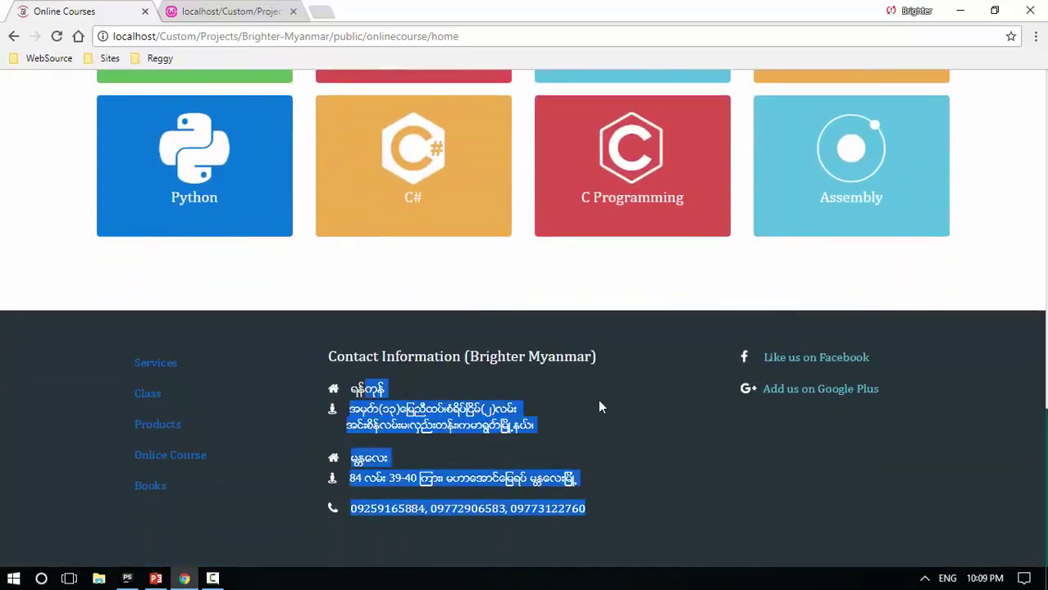
{"action": "left_click", "coordinate": [606, 360]}
{"action": "left_click_drag", "start_coordinate": [606, 360], "coordinate": [132, 361]}
{"action": "left_click", "coordinate": [352, 282]}
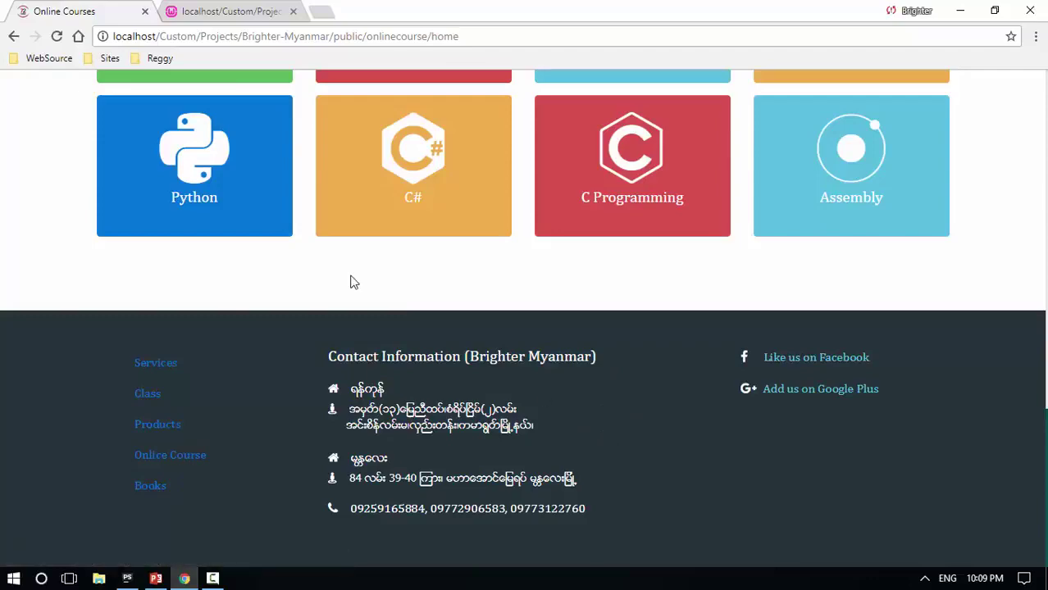
{"action": "scroll", "coordinate": [350, 282], "scroll_direction": "up", "scroll_amount": 5}
{"action": "scroll", "coordinate": [351, 282], "scroll_direction": "up", "scroll_amount": 5}
{"action": "scroll", "coordinate": [350, 282], "scroll_direction": "up", "scroll_amount": 2}
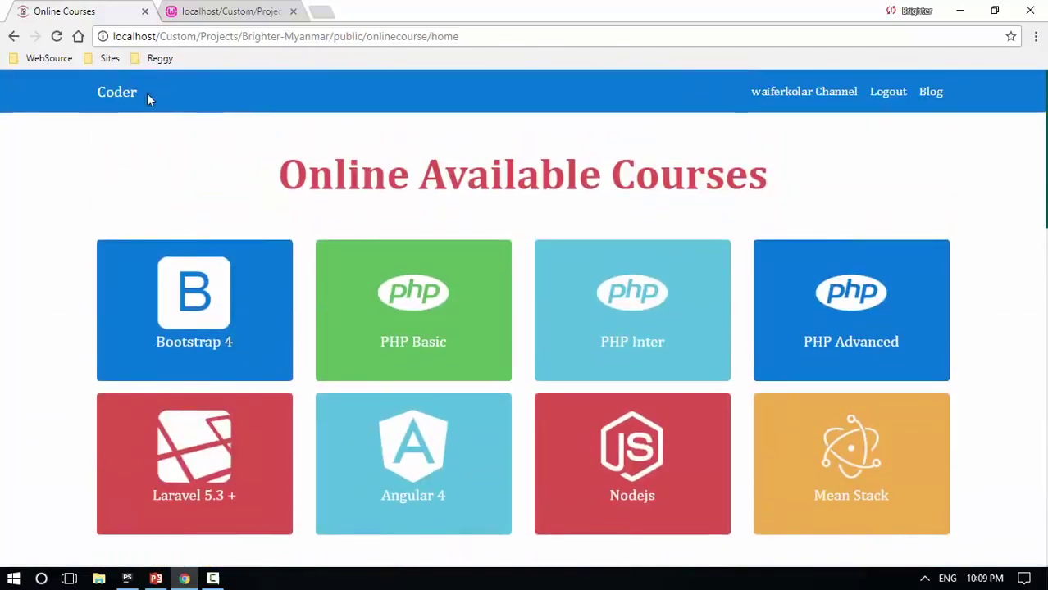
Go from Blog to the Todo Home list and look over the Mogok Gam Lab project entry
{"action": "left_click", "coordinate": [931, 92]}
{"action": "scroll", "coordinate": [265, 304], "scroll_direction": "down", "scroll_amount": 5}
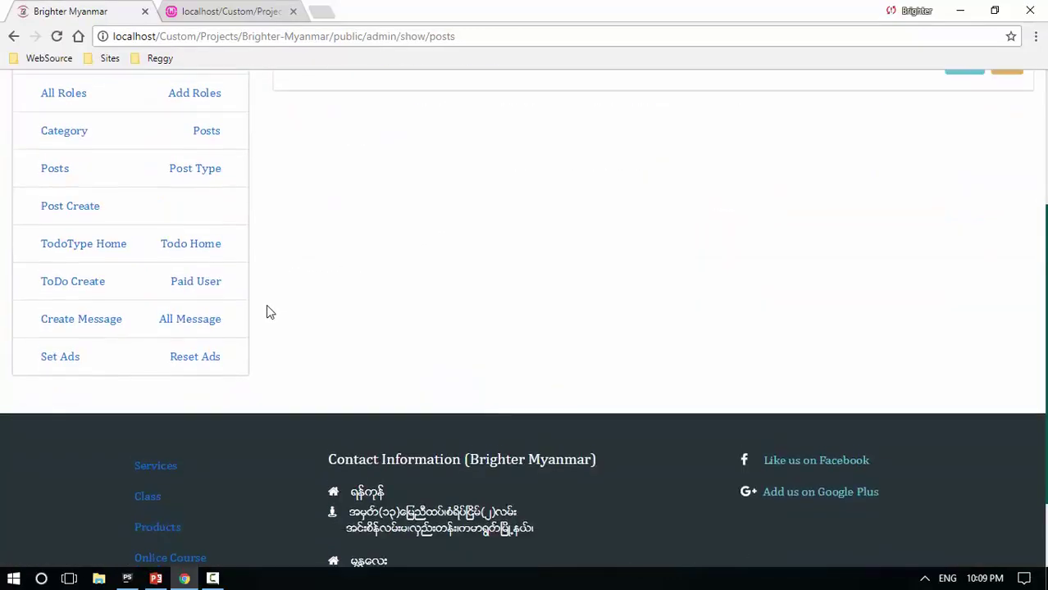
{"action": "scroll", "coordinate": [266, 304], "scroll_direction": "up", "scroll_amount": 5}
{"action": "scroll", "coordinate": [249, 460], "scroll_direction": "down", "scroll_amount": 3}
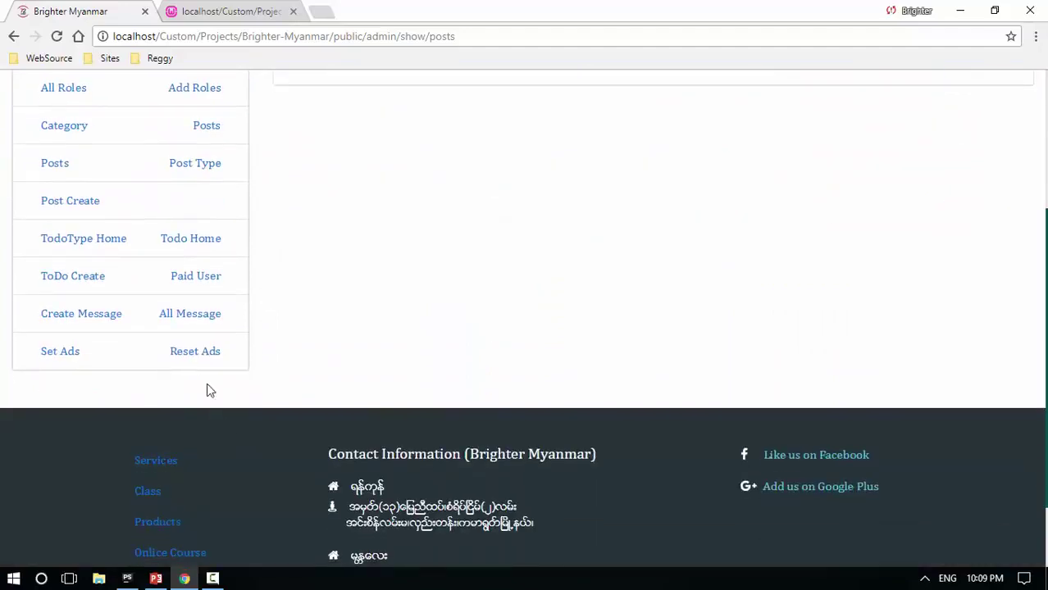
{"action": "left_click", "coordinate": [199, 242]}
{"action": "scroll", "coordinate": [508, 328], "scroll_direction": "down", "scroll_amount": 1}
{"action": "mouse_move", "coordinate": [509, 427]}
{"action": "left_mouse_down"}
{"action": "mouse_move", "coordinate": [450, 151]}
{"action": "mouse_move", "coordinate": [292, 149]}
{"action": "left_mouse_up"}
{"action": "left_click", "coordinate": [476, 371]}
{"action": "scroll", "coordinate": [477, 371], "scroll_direction": "down", "scroll_amount": 3}
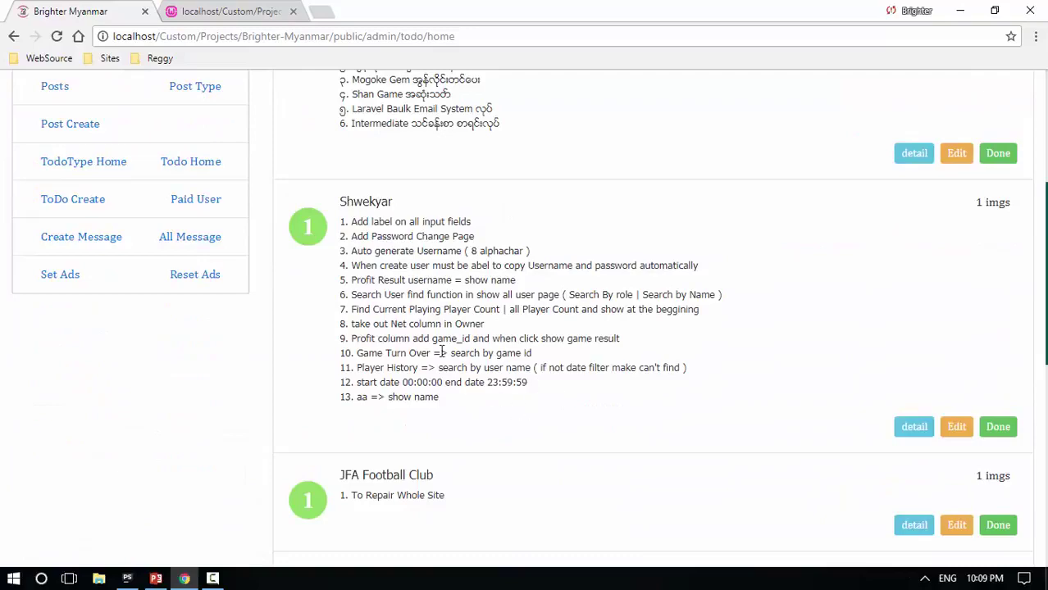
{"action": "left_click_drag", "start_coordinate": [443, 402], "coordinate": [339, 221]}
{"action": "scroll", "coordinate": [451, 287], "scroll_direction": "down", "scroll_amount": 3}
{"action": "left_click_drag", "start_coordinate": [451, 274], "coordinate": [340, 243]}
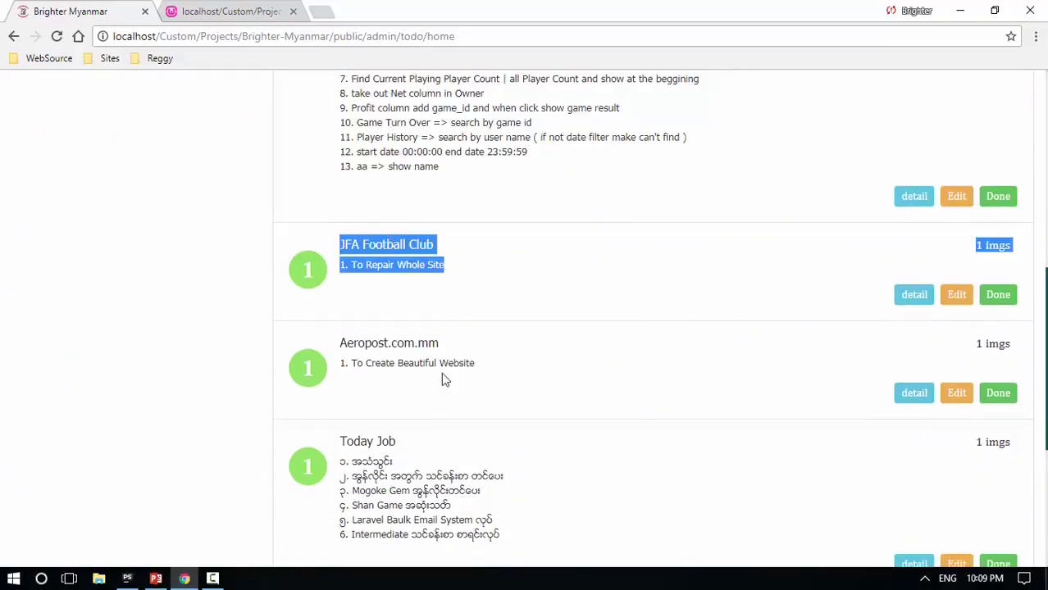
{"action": "left_click_drag", "start_coordinate": [475, 370], "coordinate": [344, 340]}
{"action": "scroll", "coordinate": [473, 385], "scroll_direction": "down", "scroll_amount": 4}
{"action": "scroll", "coordinate": [473, 385], "scroll_direction": "up", "scroll_amount": 5}
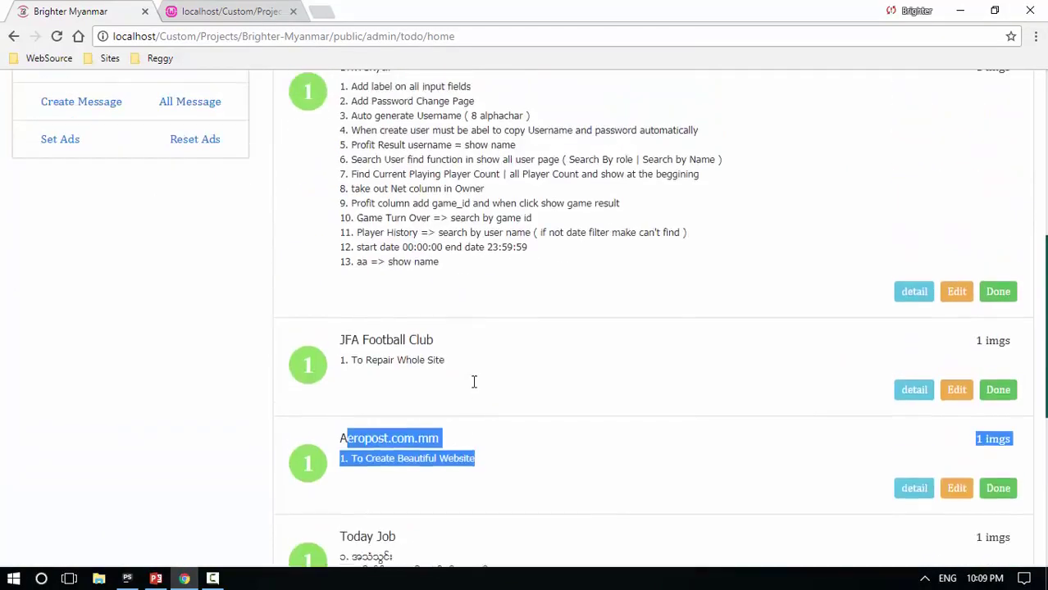
{"action": "left_click", "coordinate": [474, 383]}
{"action": "scroll", "coordinate": [473, 383], "scroll_direction": "up", "scroll_amount": 5}
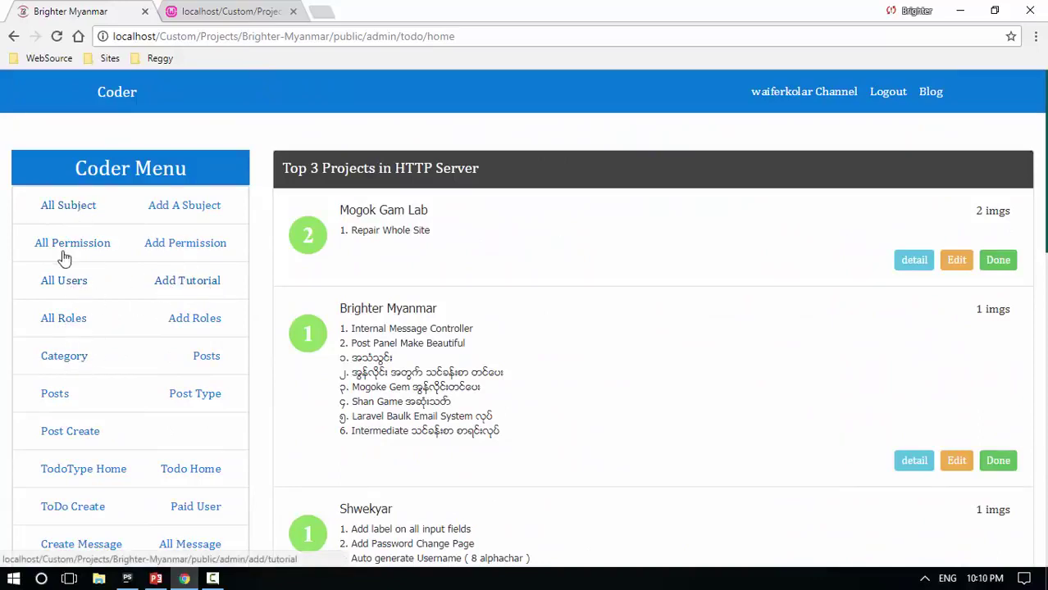
Browse the All Subject table and show the bootstrap_4 lessons in Manage Tutorial
{"action": "left_click", "coordinate": [64, 206]}
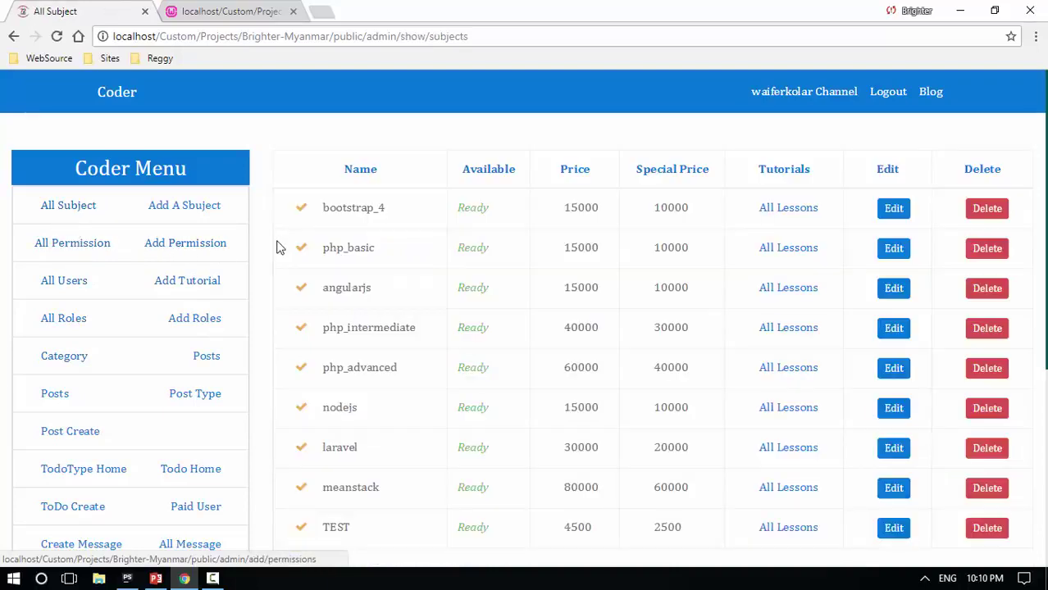
{"action": "double_click", "coordinate": [394, 208]}
{"action": "double_click", "coordinate": [364, 248]}
{"action": "scroll", "coordinate": [378, 374], "scroll_direction": "down", "scroll_amount": 5}
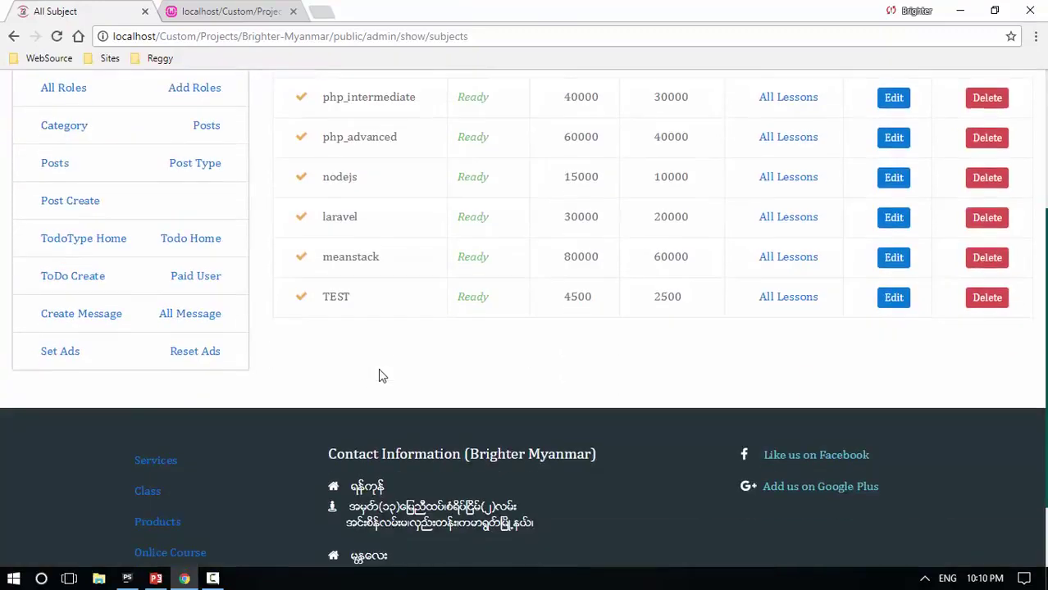
{"action": "scroll", "coordinate": [378, 375], "scroll_direction": "up", "scroll_amount": 5}
{"action": "left_click", "coordinate": [789, 139]}
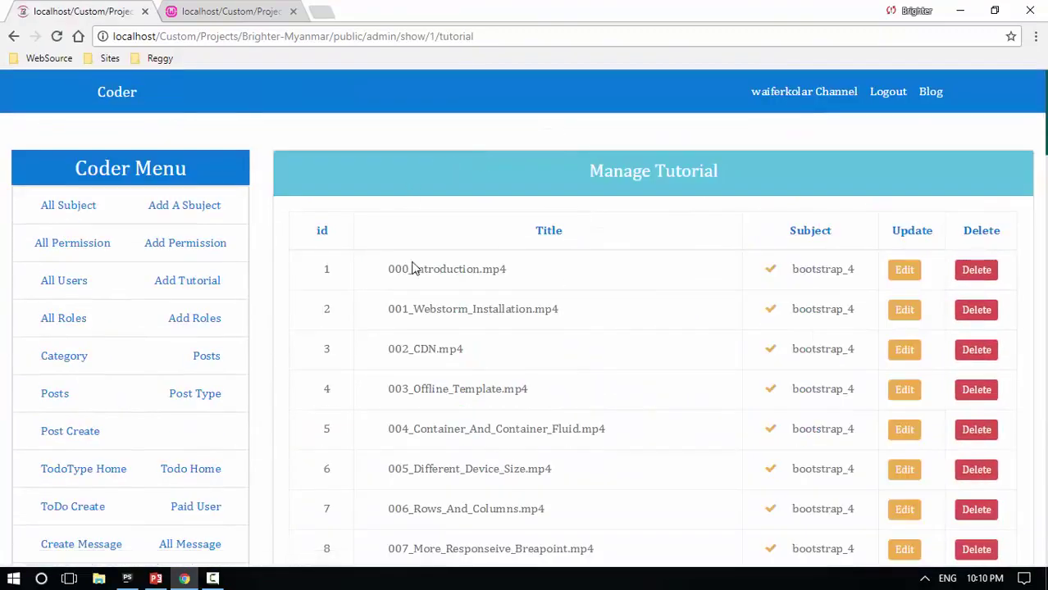
{"action": "scroll", "coordinate": [515, 336], "scroll_direction": "down", "scroll_amount": 5}
{"action": "scroll", "coordinate": [515, 337], "scroll_direction": "down", "scroll_amount": 5}
{"action": "scroll", "coordinate": [515, 336], "scroll_direction": "down", "scroll_amount": 5}
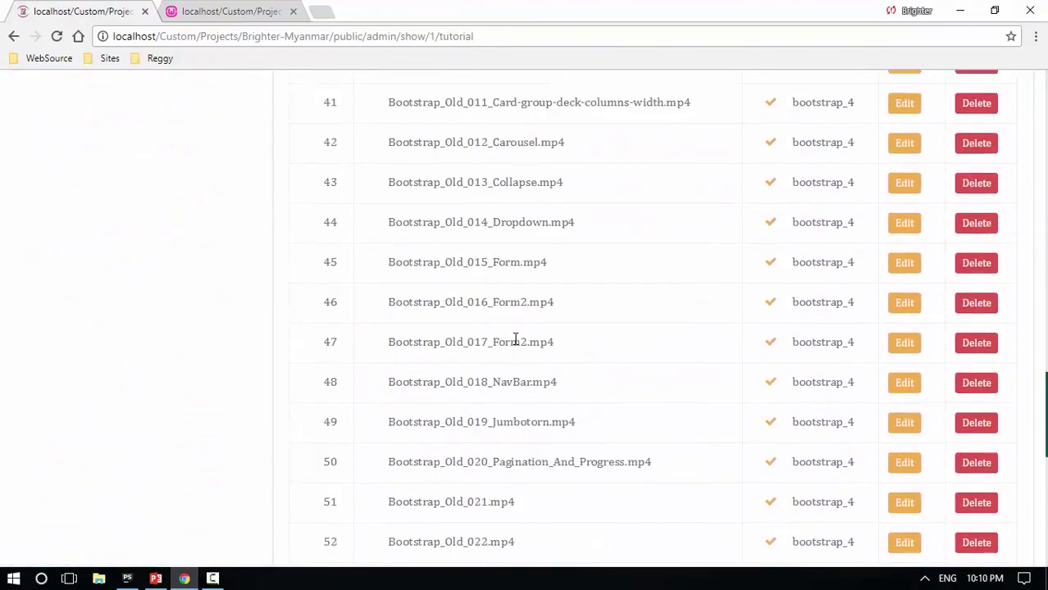
{"action": "scroll", "coordinate": [515, 336], "scroll_direction": "down", "scroll_amount": 3}
{"action": "scroll", "coordinate": [513, 334], "scroll_direction": "up", "scroll_amount": 5}
{"action": "scroll", "coordinate": [514, 335], "scroll_direction": "up", "scroll_amount": 5}
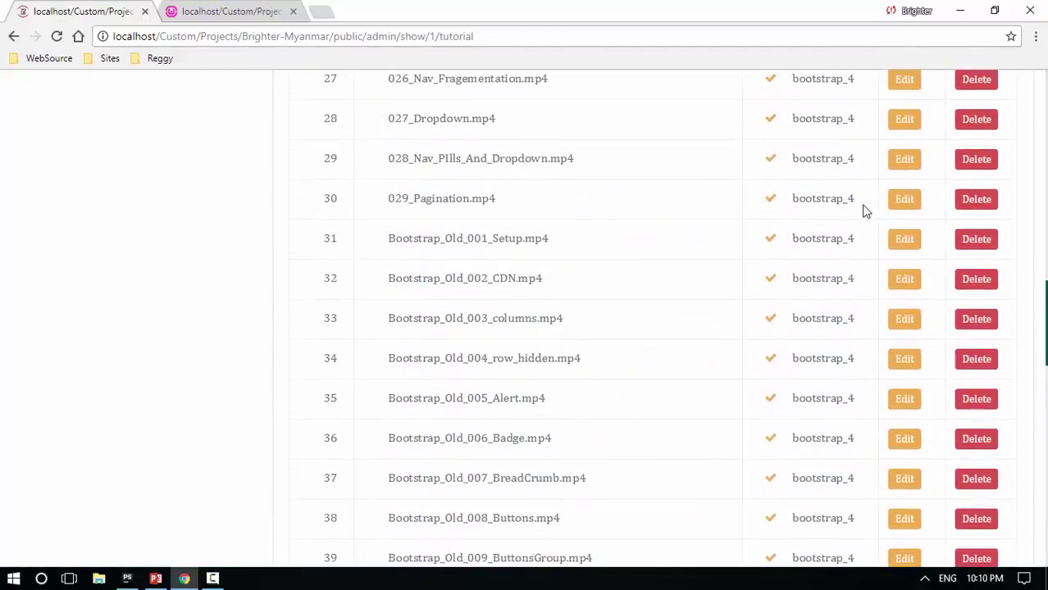
{"action": "scroll", "coordinate": [865, 211], "scroll_direction": "up", "scroll_amount": 5}
{"action": "scroll", "coordinate": [866, 211], "scroll_direction": "up", "scroll_amount": 5}
{"action": "scroll", "coordinate": [866, 211], "scroll_direction": "up", "scroll_amount": 5}
{"action": "scroll", "coordinate": [853, 222], "scroll_direction": "up", "scroll_amount": 3}
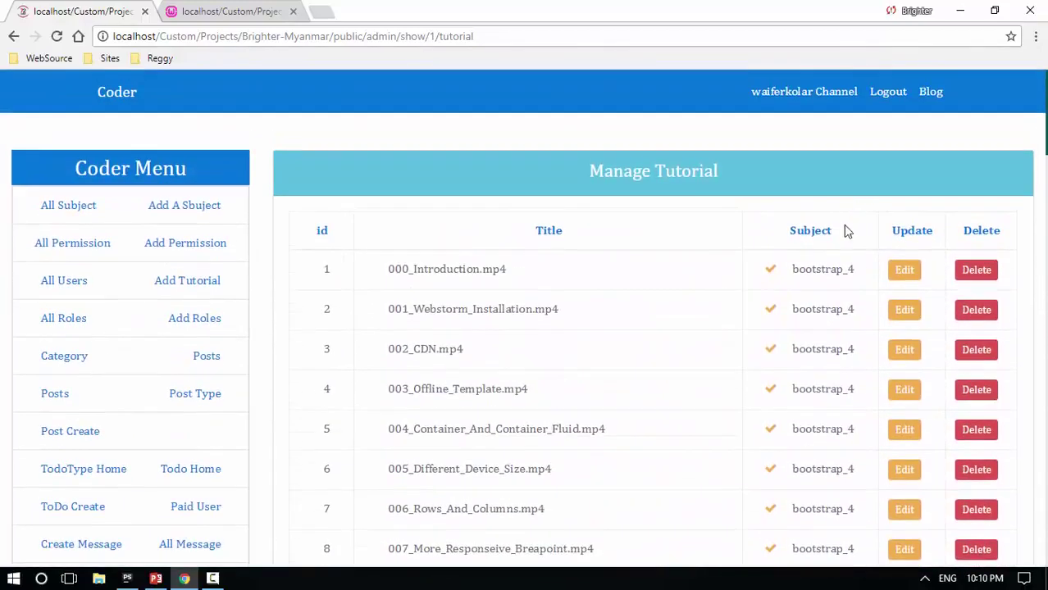